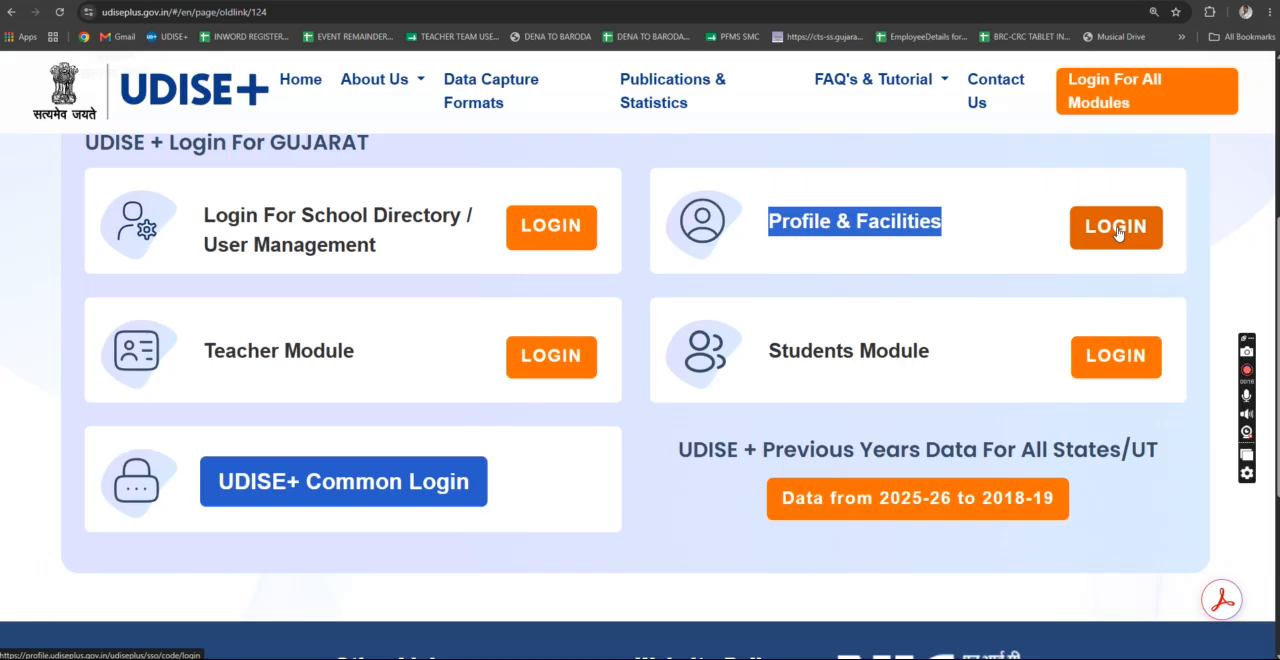
- Log in to the Profile & Facilities module for Gujarat and open the Data Capture list of DCF forms
click(1116, 228)
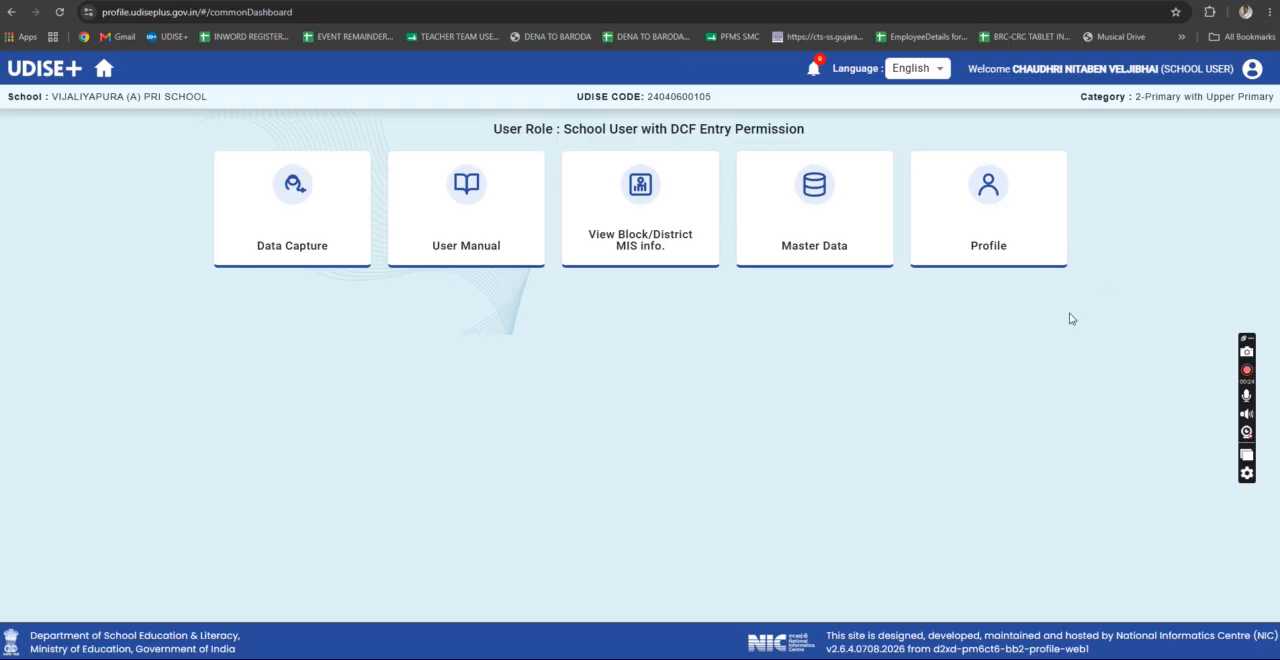
click(293, 188)
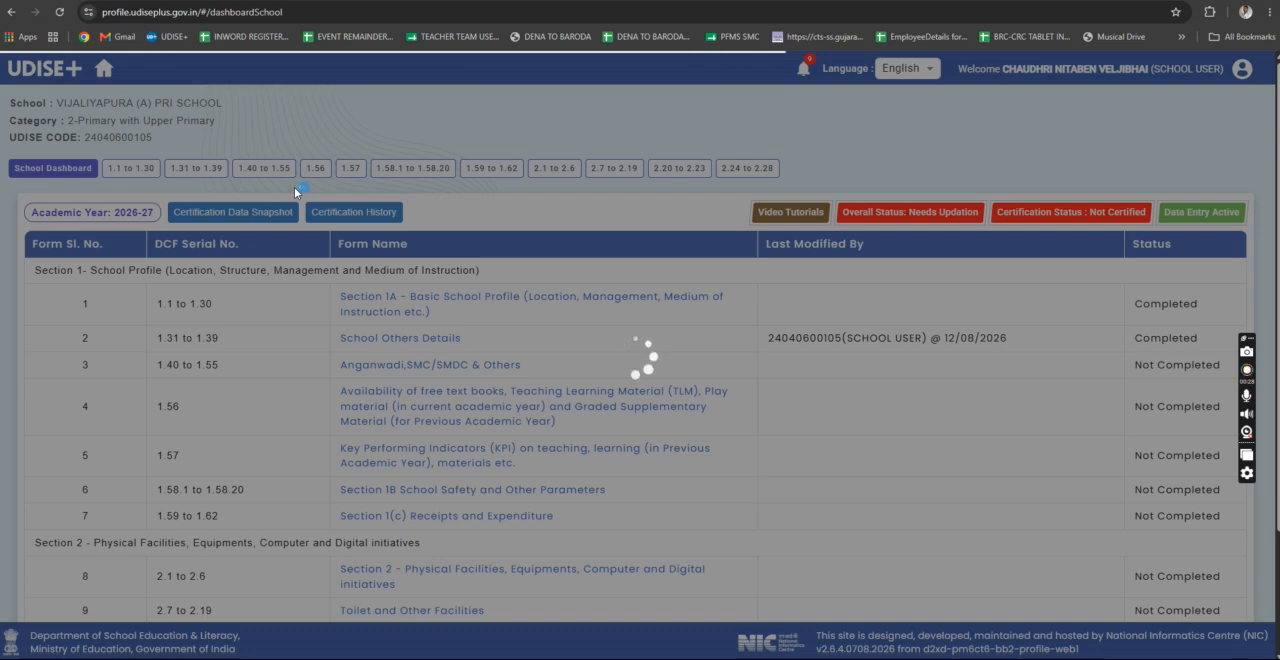
scroll(523, 417, down, 2)
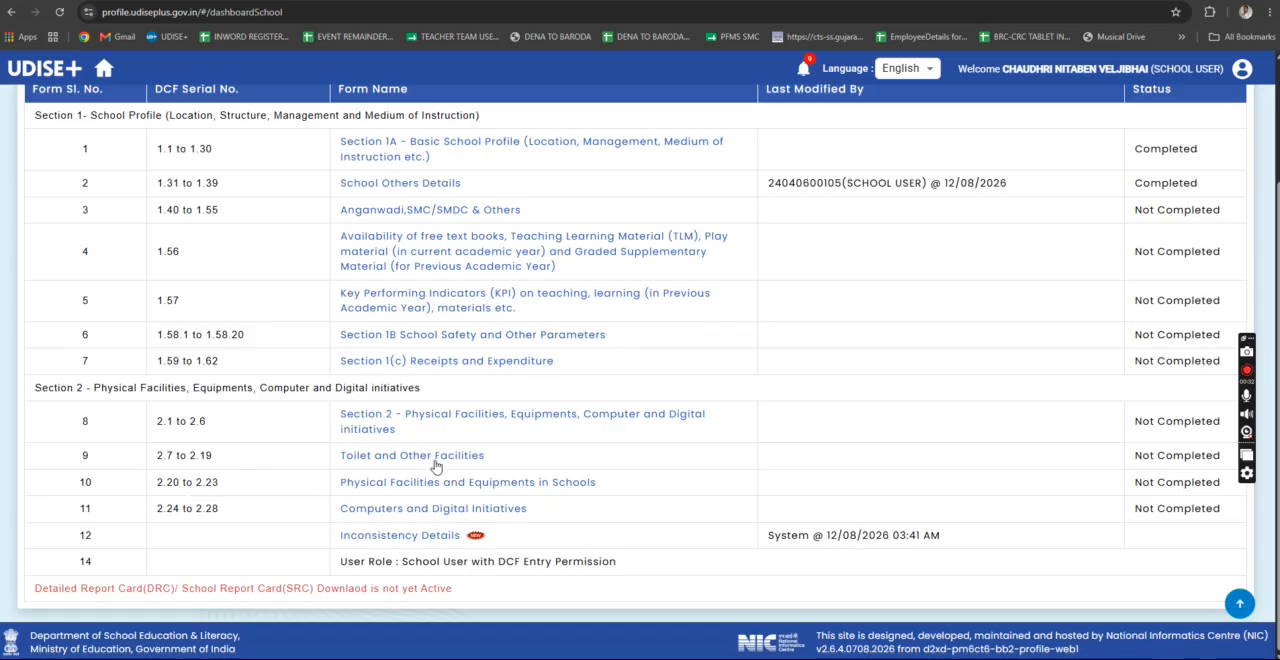
scroll(113, 546, up, 2)
scroll(168, 526, down, 2)
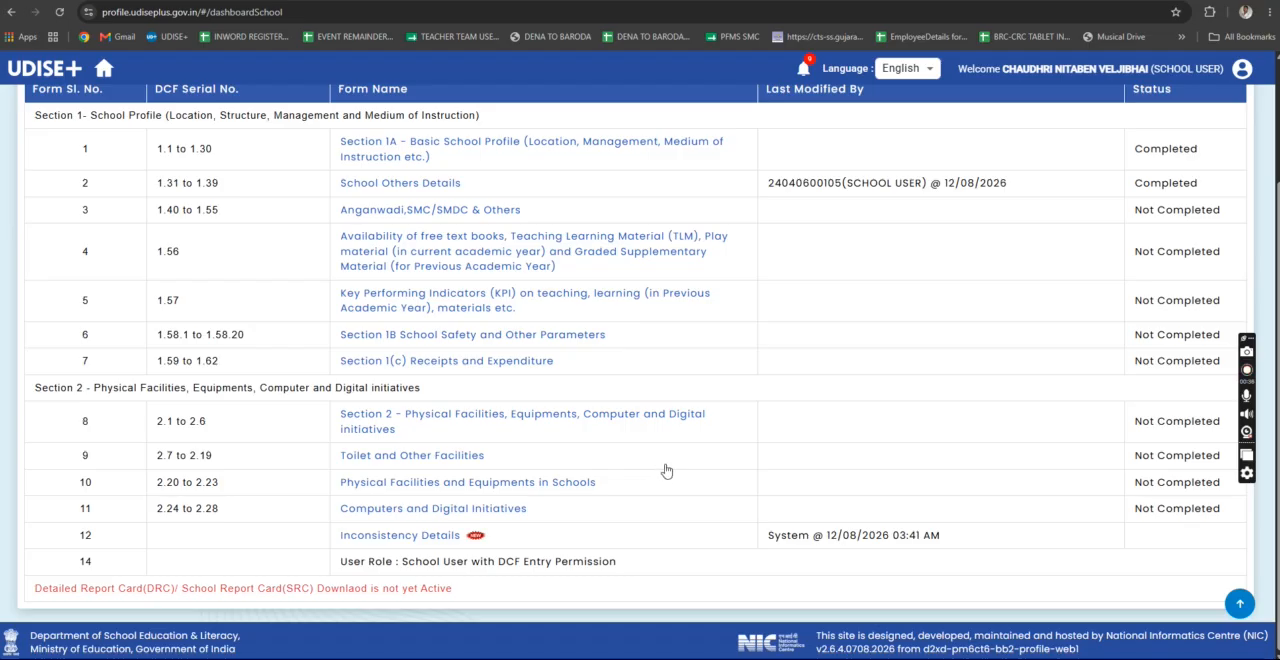
scroll(666, 470, up, 2)
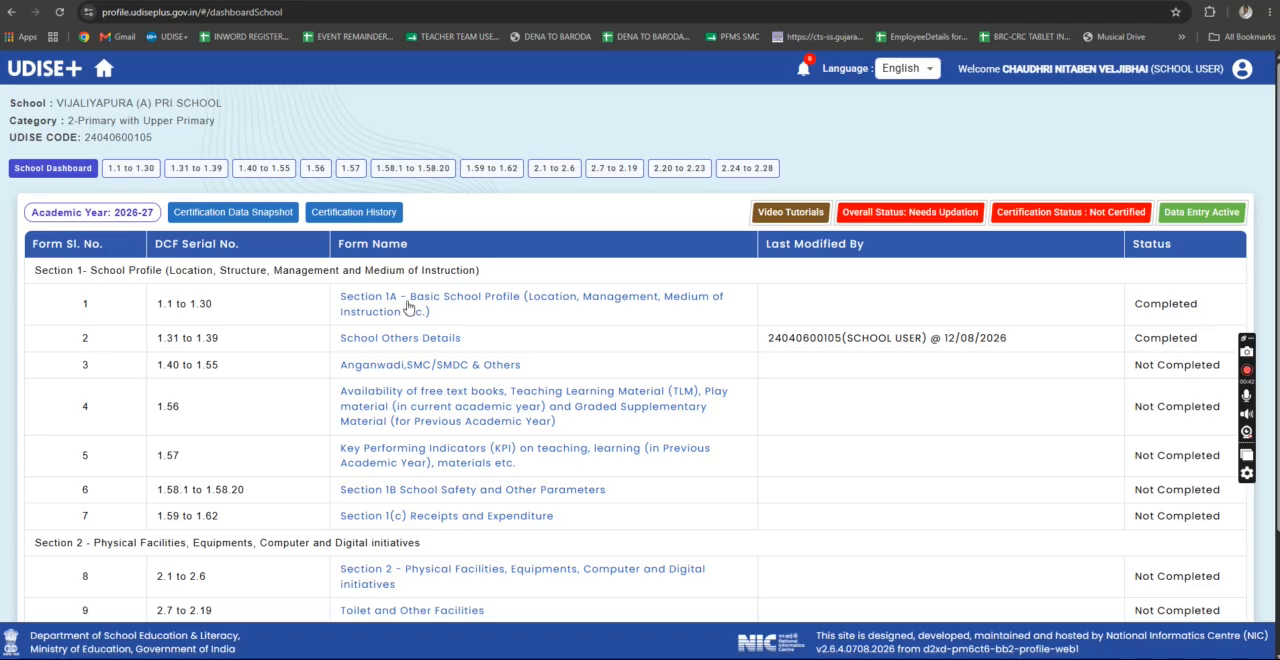
- Open Section 1A - Basic School Profile (1.1 to 1.30) and switch the portal language to Gujarati
click(400, 298)
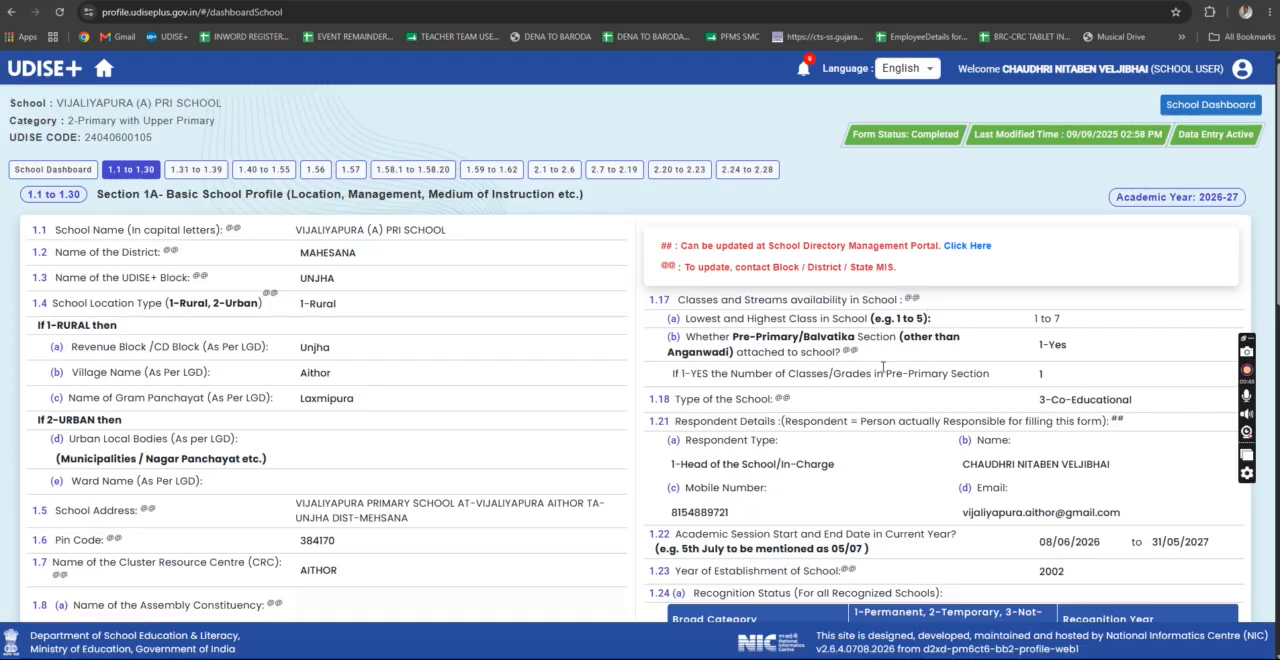
scroll(700, 320, down, 6)
scroll(880, 371, up, 5)
scroll(883, 371, up, 2)
click(912, 70)
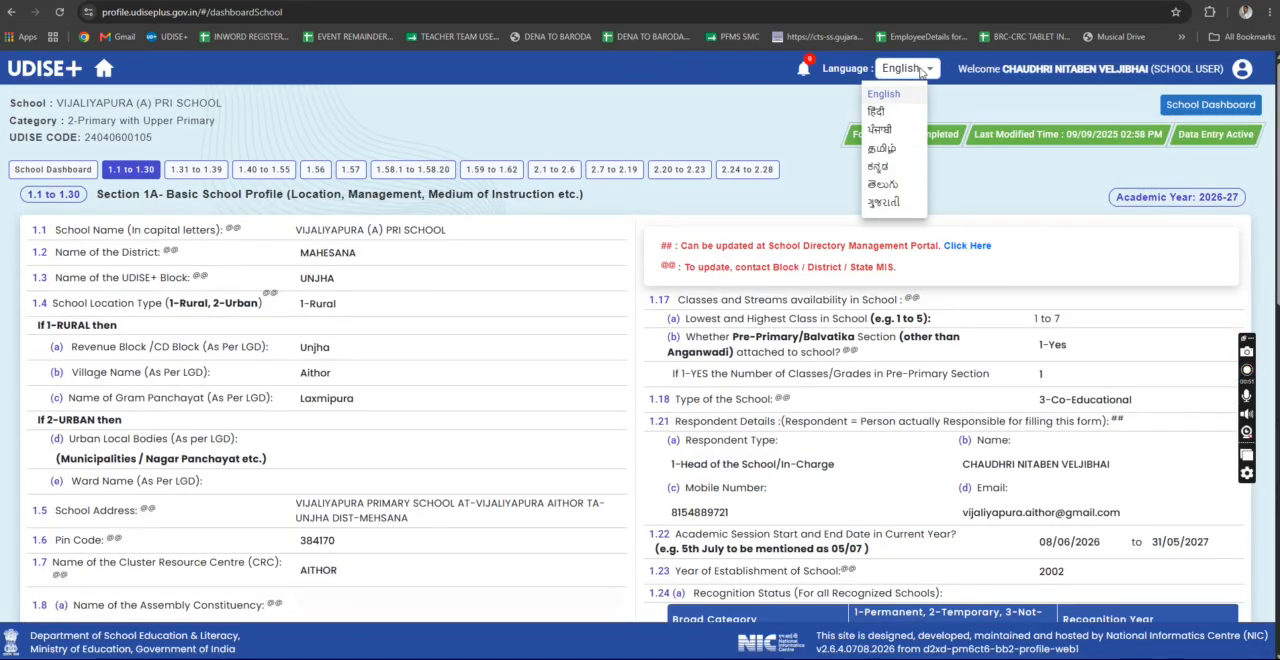
click(882, 204)
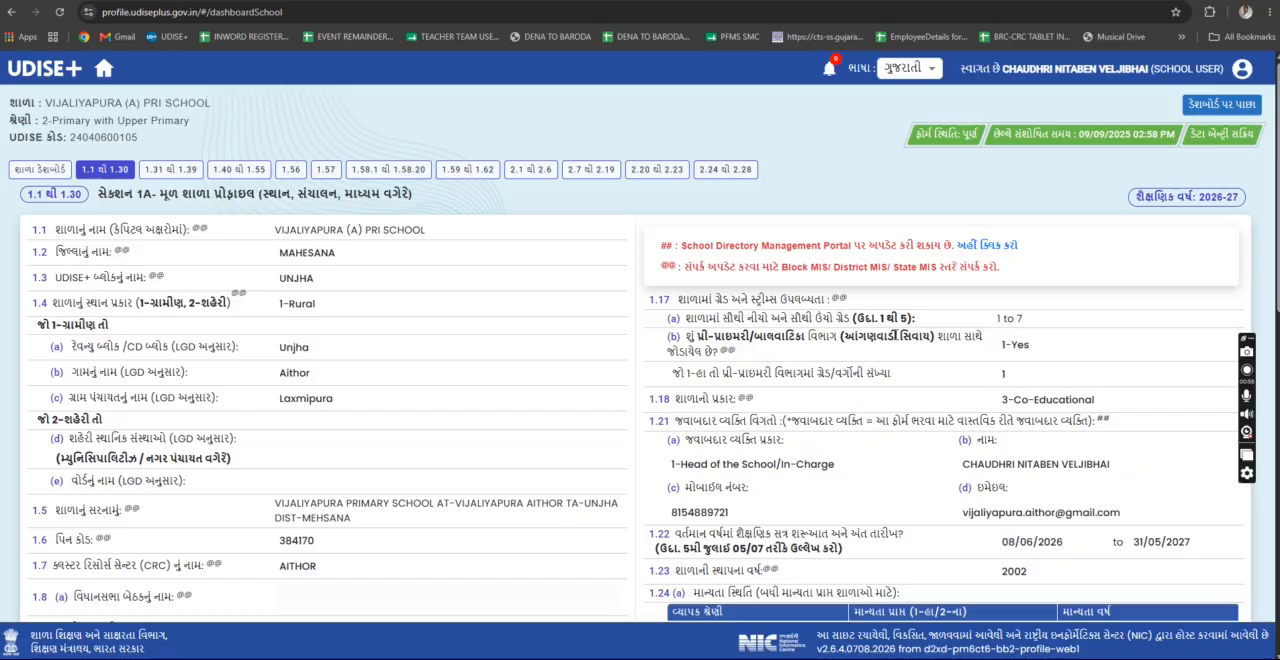
- Review the Section 1A basic school profile entries in full and proceed to the 1.31 to 1.39 school other details form
scroll(895, 335, down, 5)
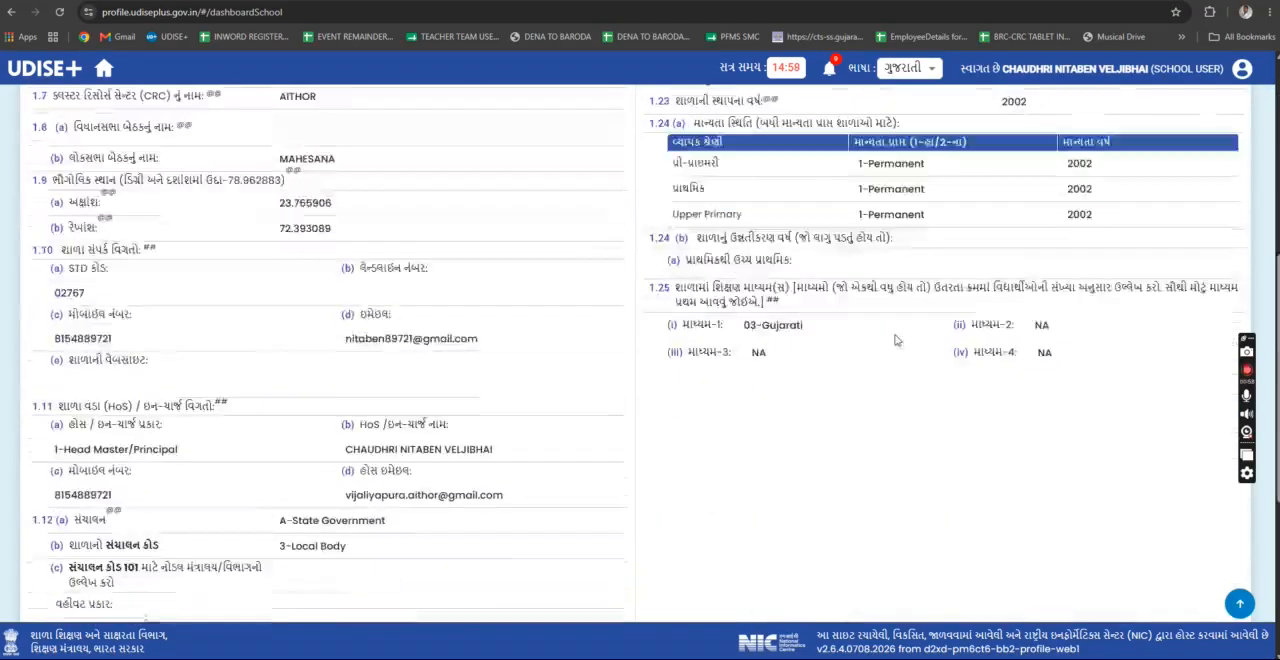
scroll(895, 335, down, 4)
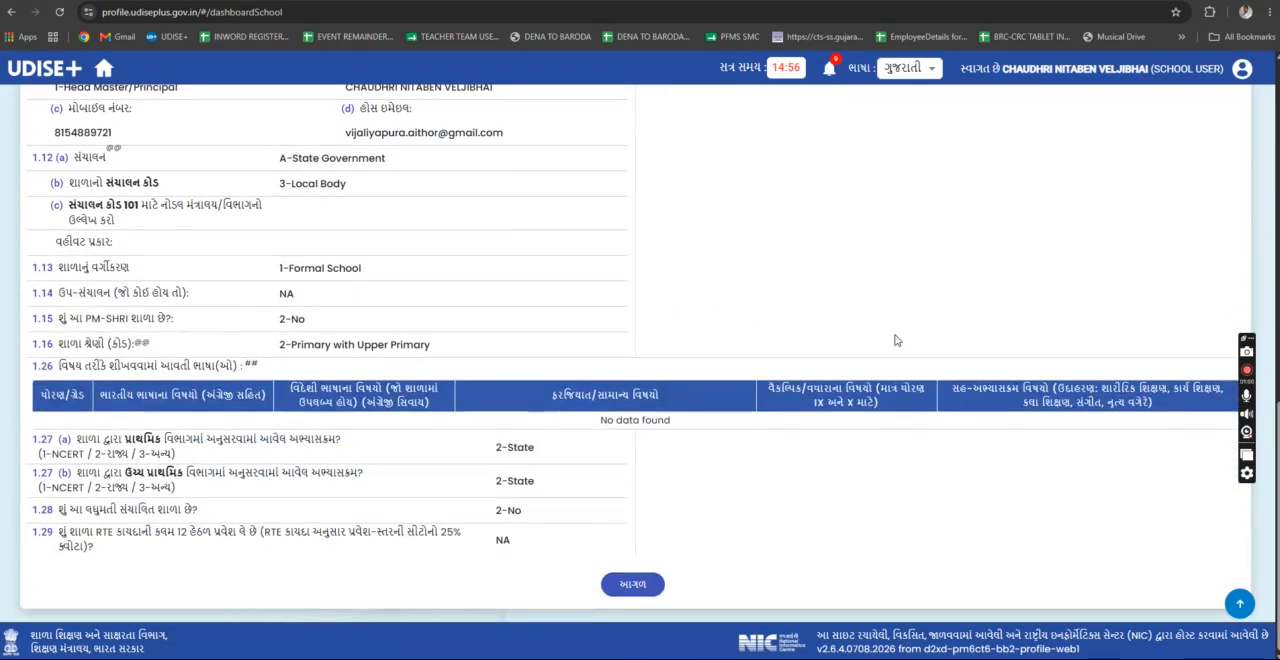
scroll(895, 340, up, 2)
scroll(895, 340, up, 8)
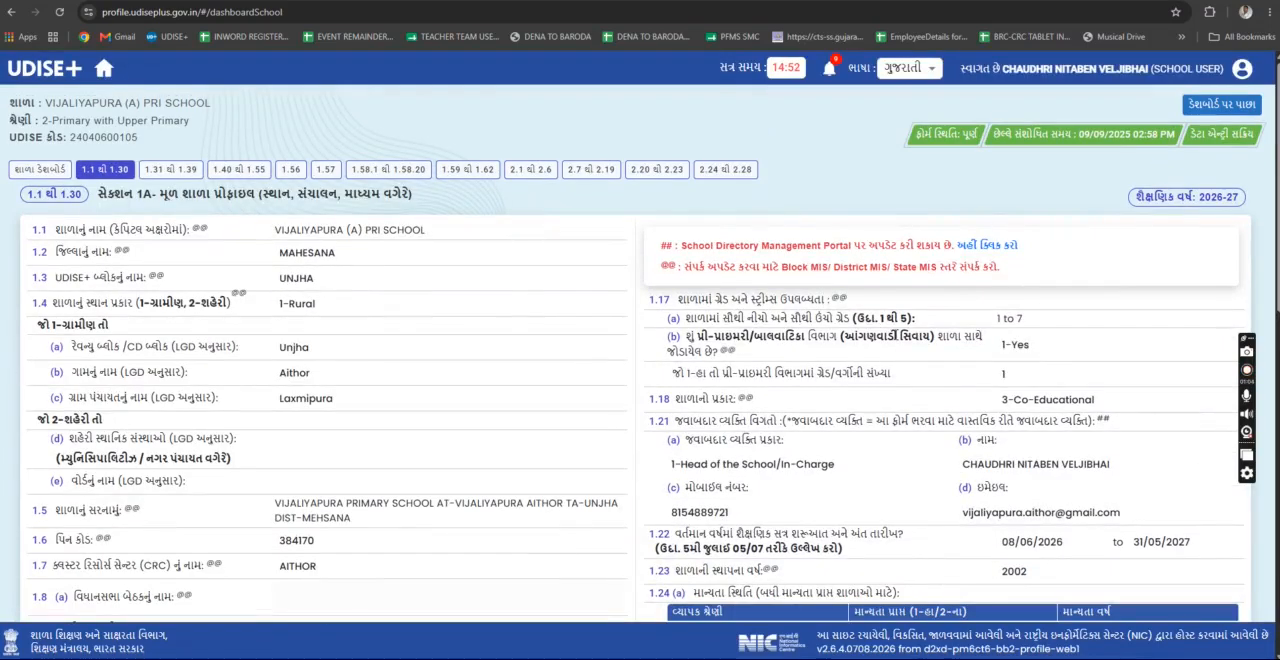
scroll(969, 372, down, 4)
scroll(969, 372, down, 5)
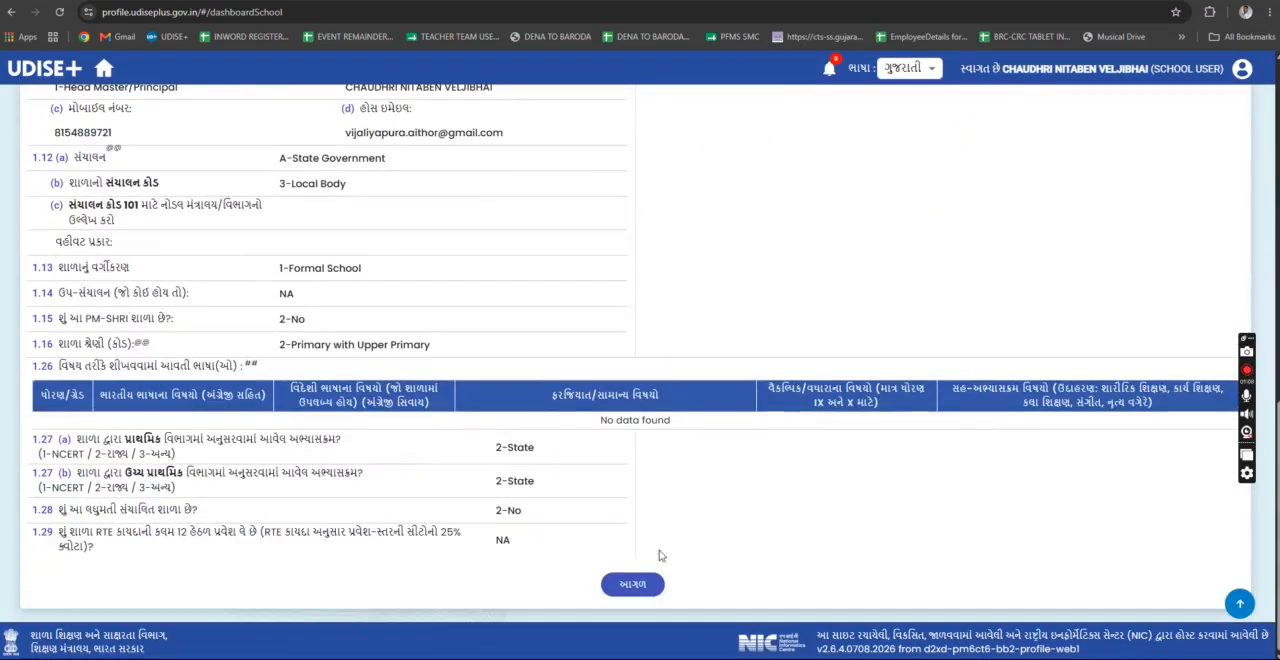
click(630, 584)
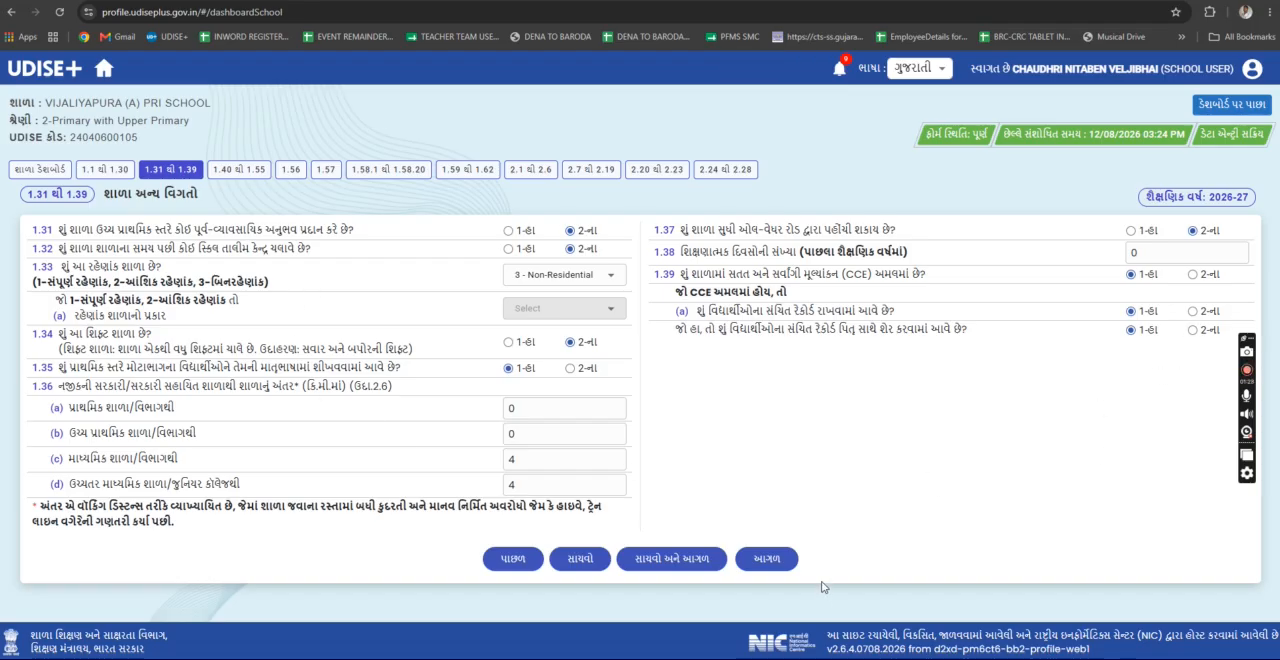
- Advance to the 1.40 to 1.55 Anganwadi, SMC/SMDC and Others form and examine its questions
click(765, 558)
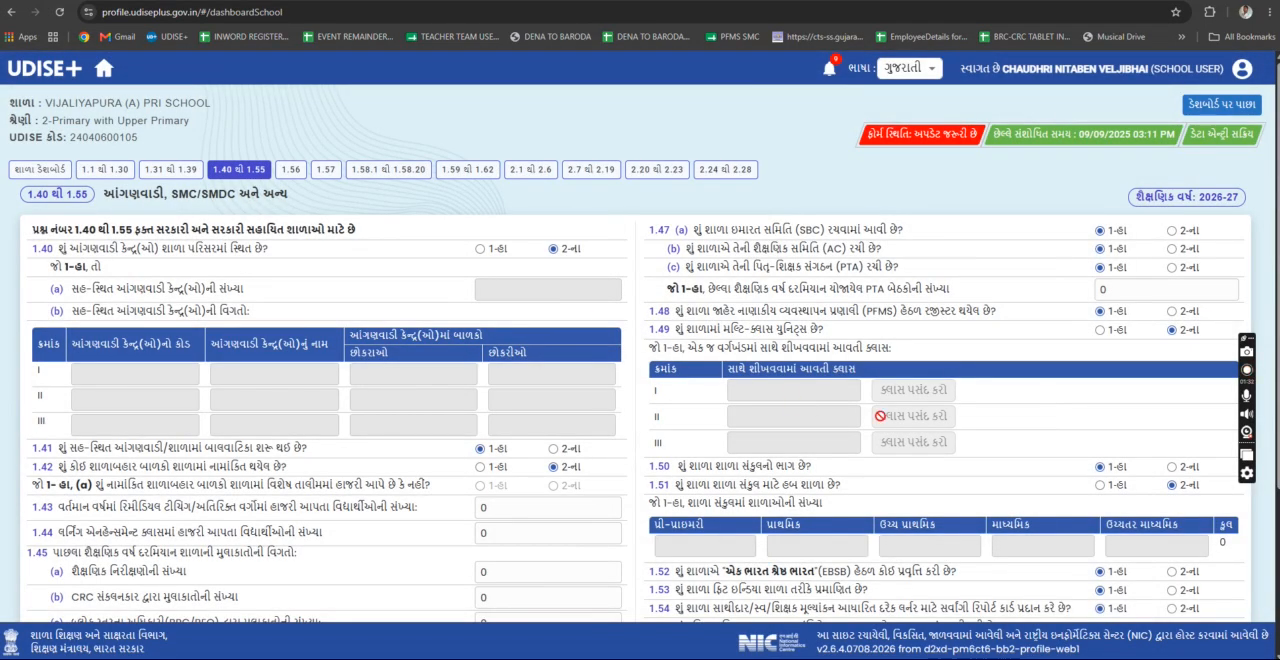
scroll(908, 416, down, 3)
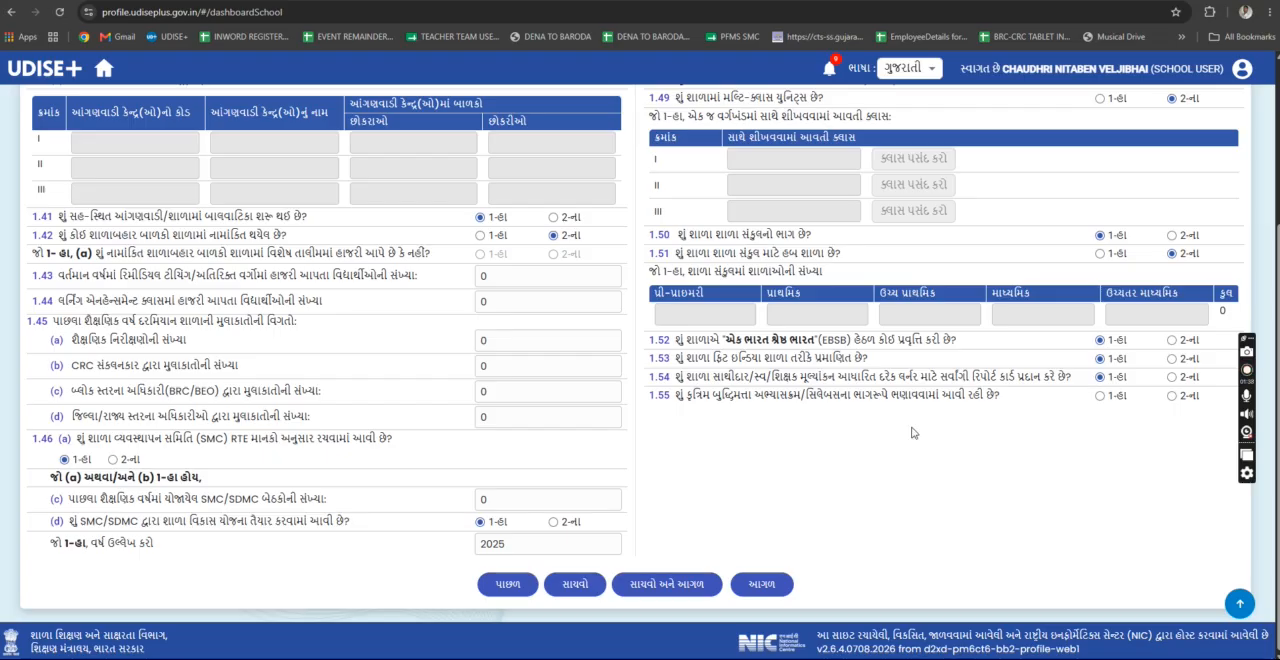
scroll(914, 434, up, 2)
scroll(829, 257, up, 1)
scroll(800, 450, down, 3)
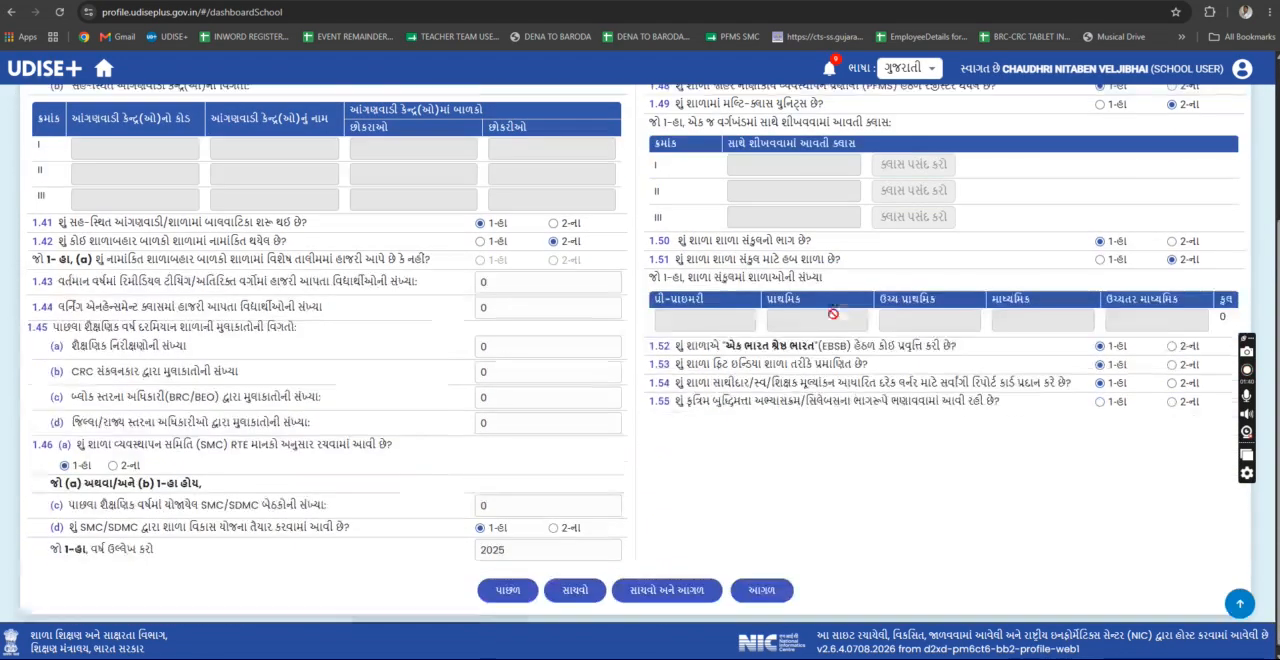
- Go through the 1.56 textbooks and TLM form and the 1.57 KPI form to the 1.58 school safety form
click(759, 586)
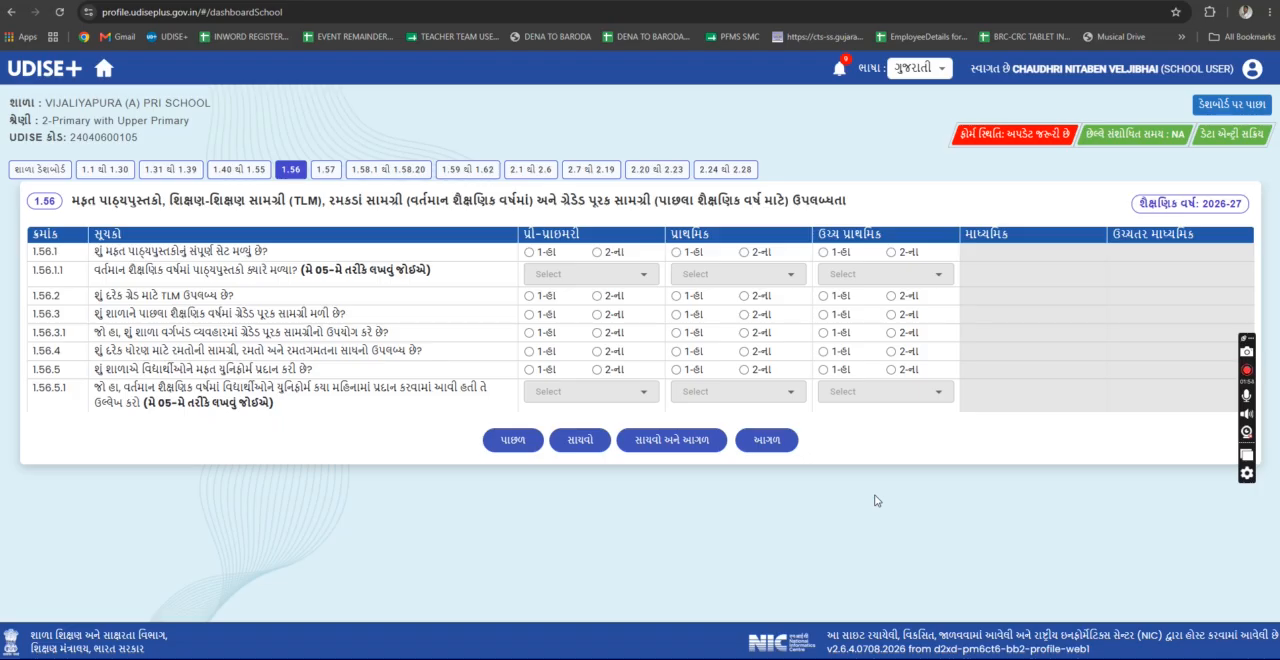
click(774, 440)
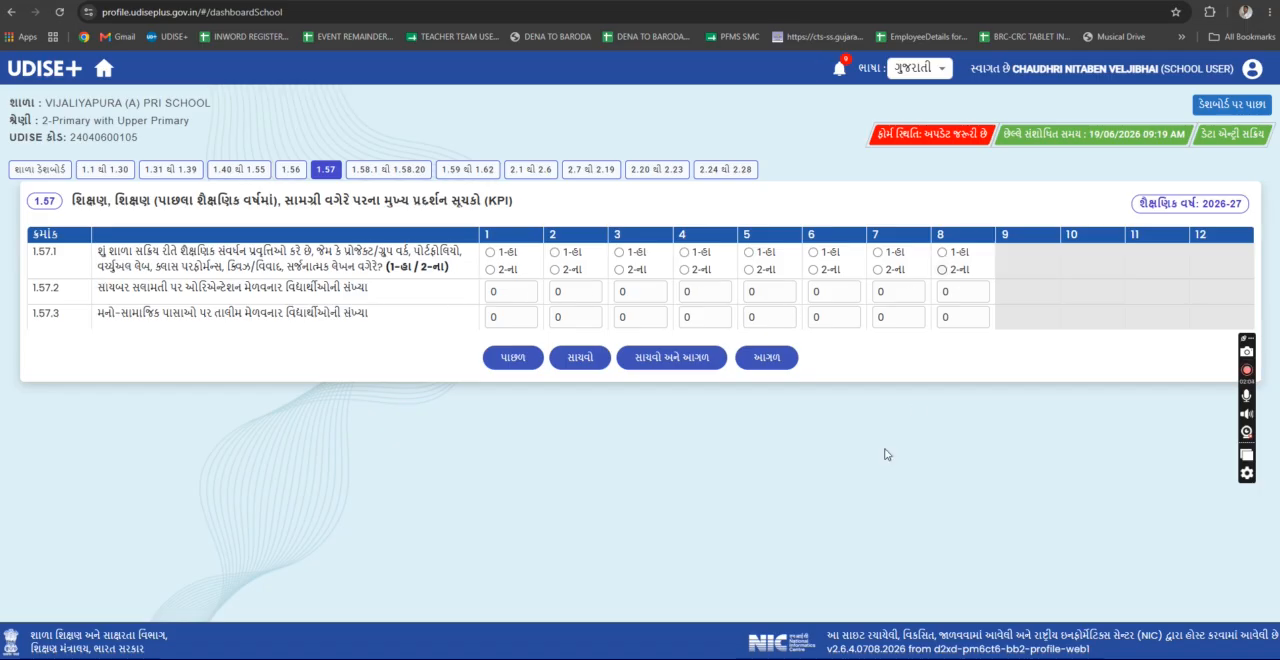
click(768, 360)
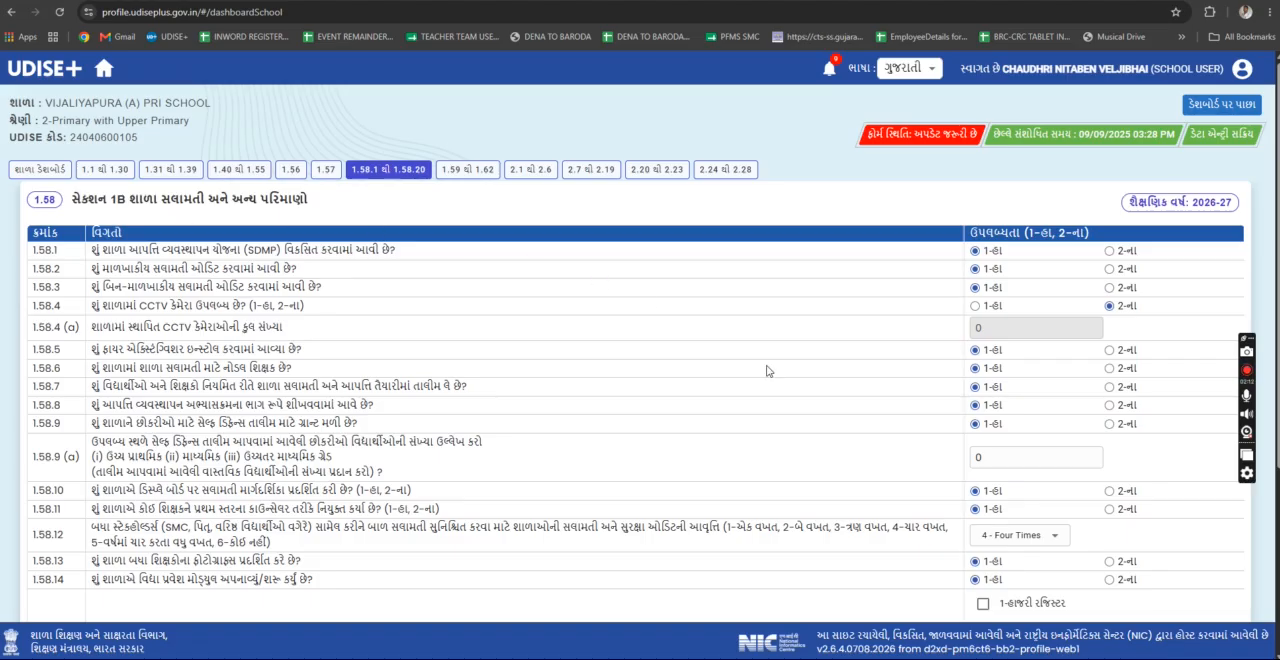
- Examine questions 1.58.1 to 1.58.20 on school safety and other parameters, and dismiss the chat notification
scroll(767, 371, down, 3)
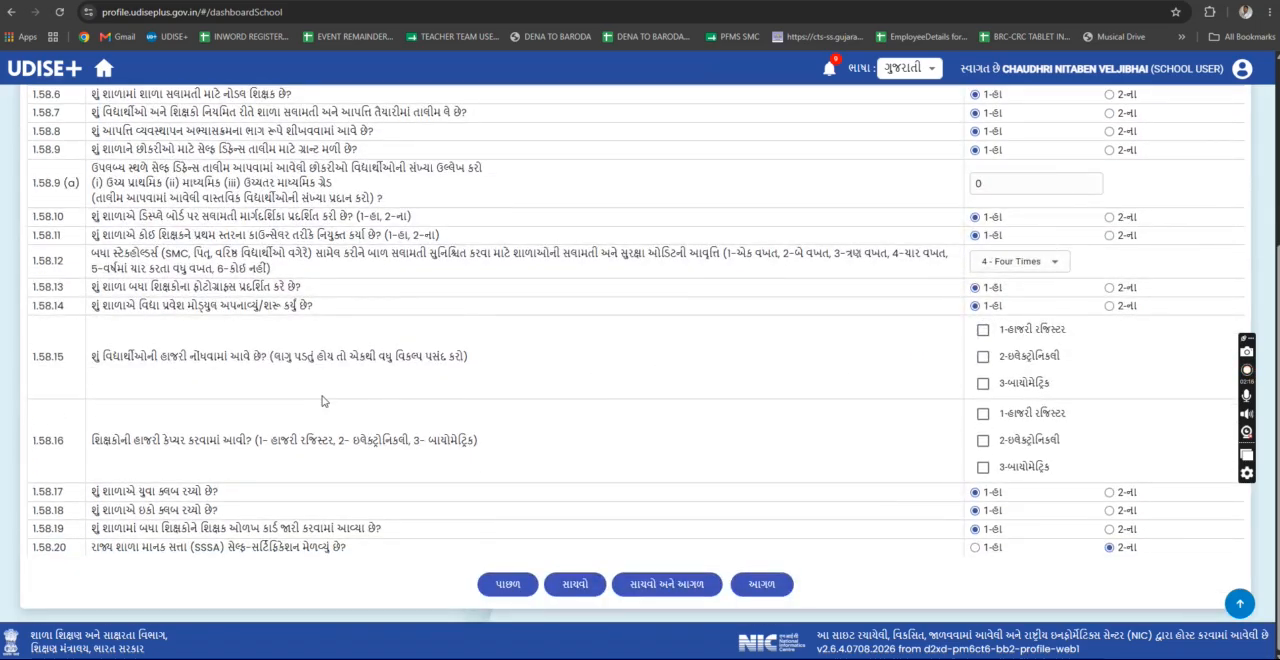
scroll(951, 417, up, 3)
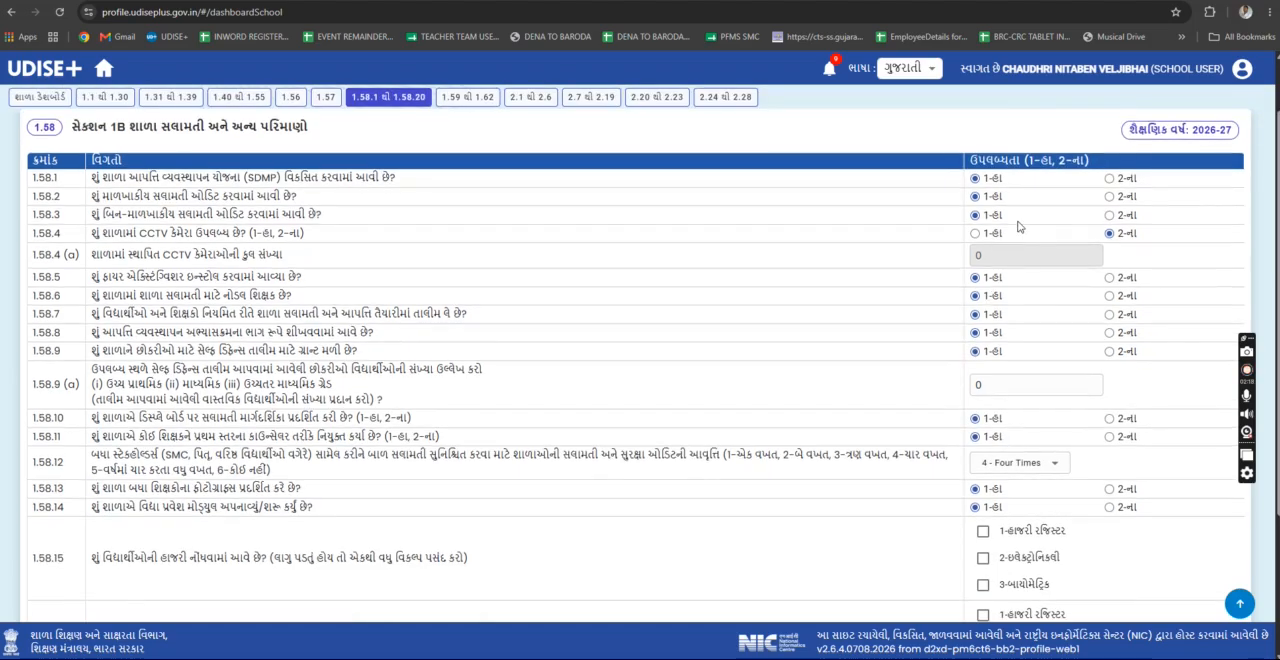
scroll(1030, 376, down, 2)
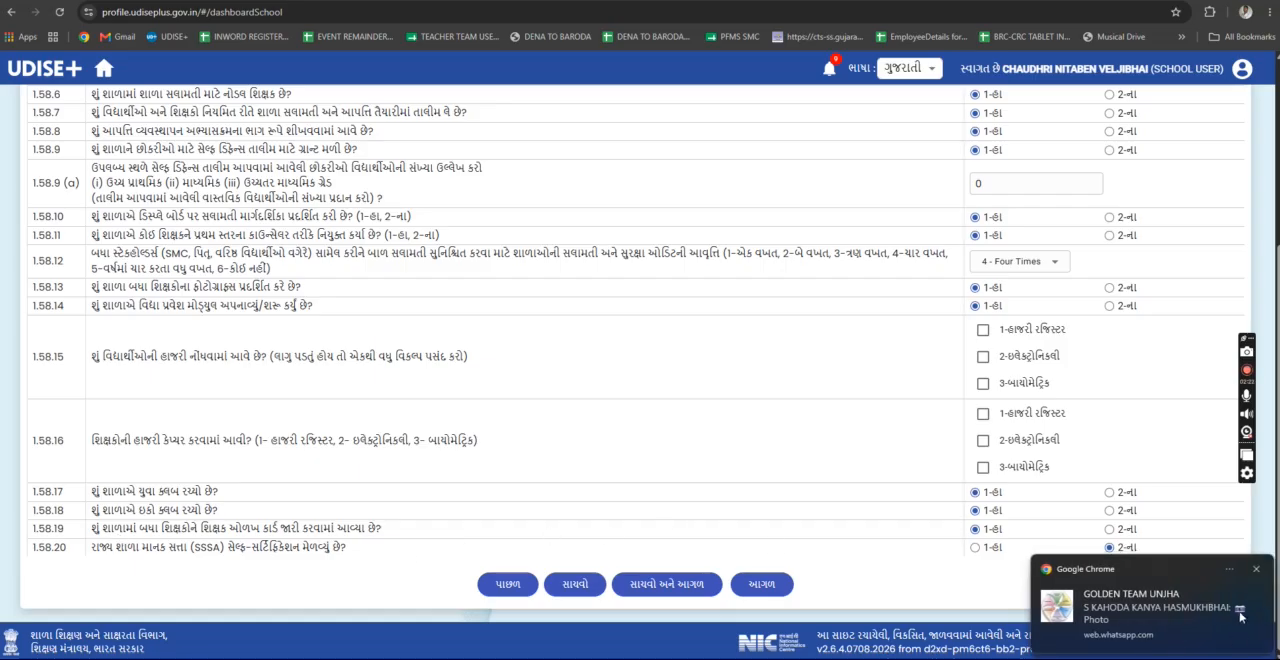
click(1255, 570)
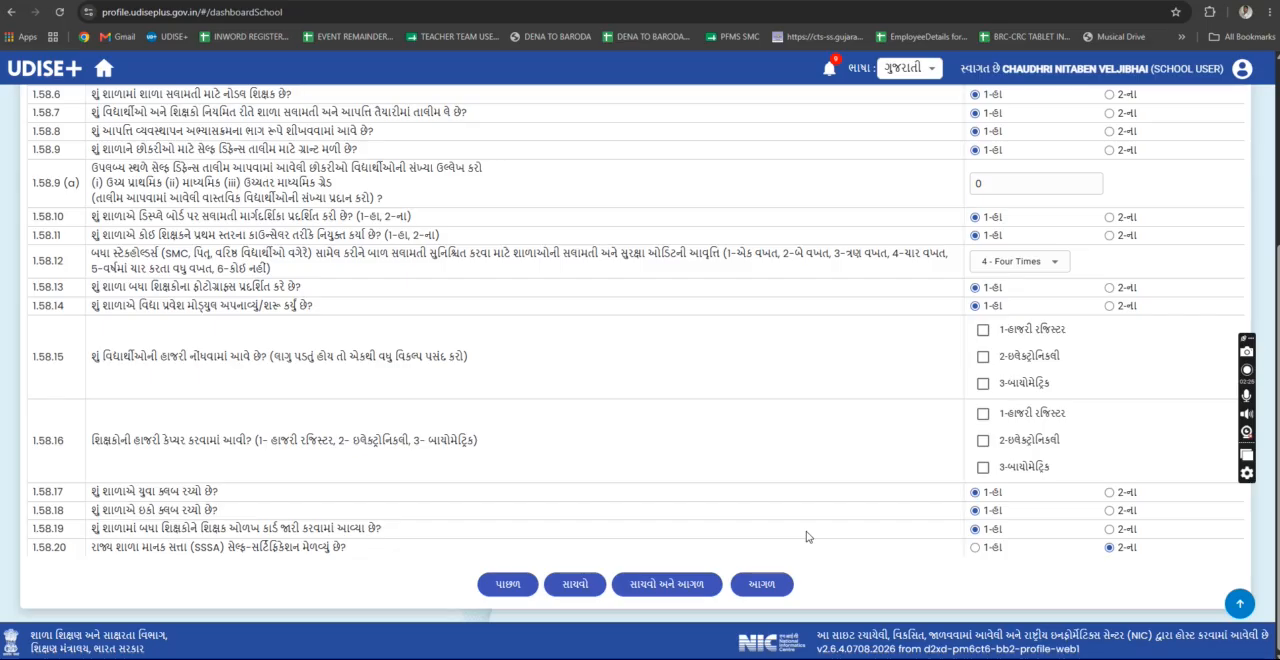
- Advance to the 1.59 to 1.62 receipts and expenditure form and examine its grant, assistance and expense tables
click(765, 590)
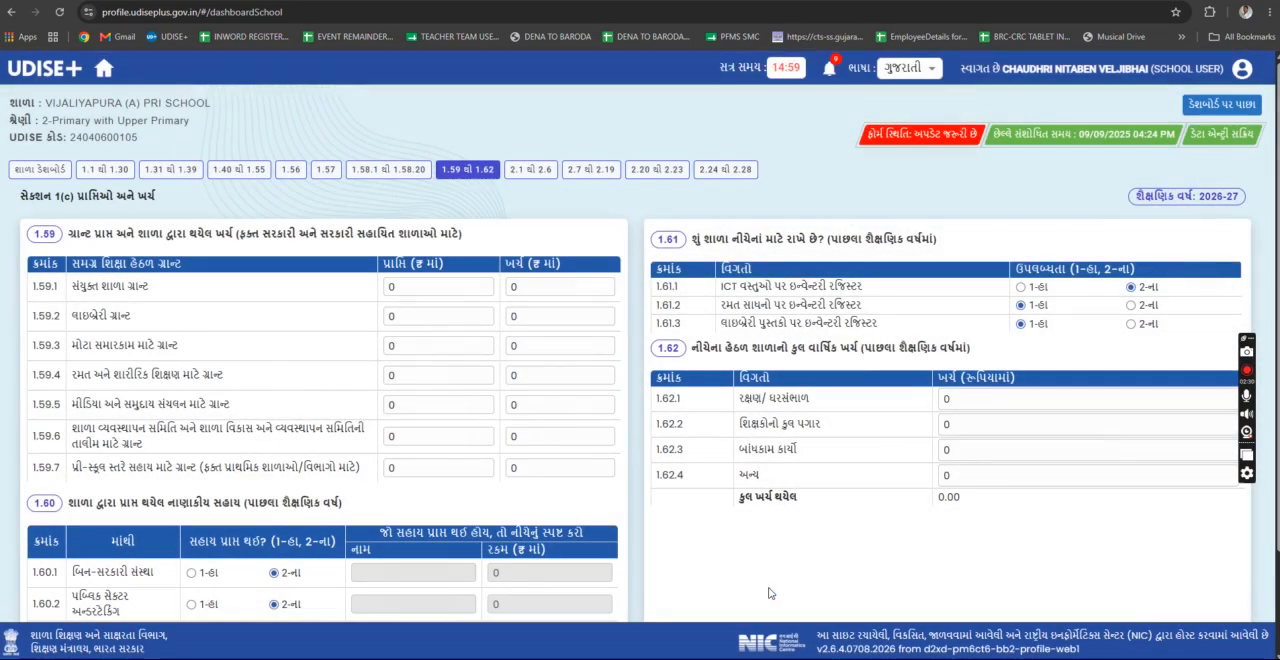
scroll(815, 368, down, 2)
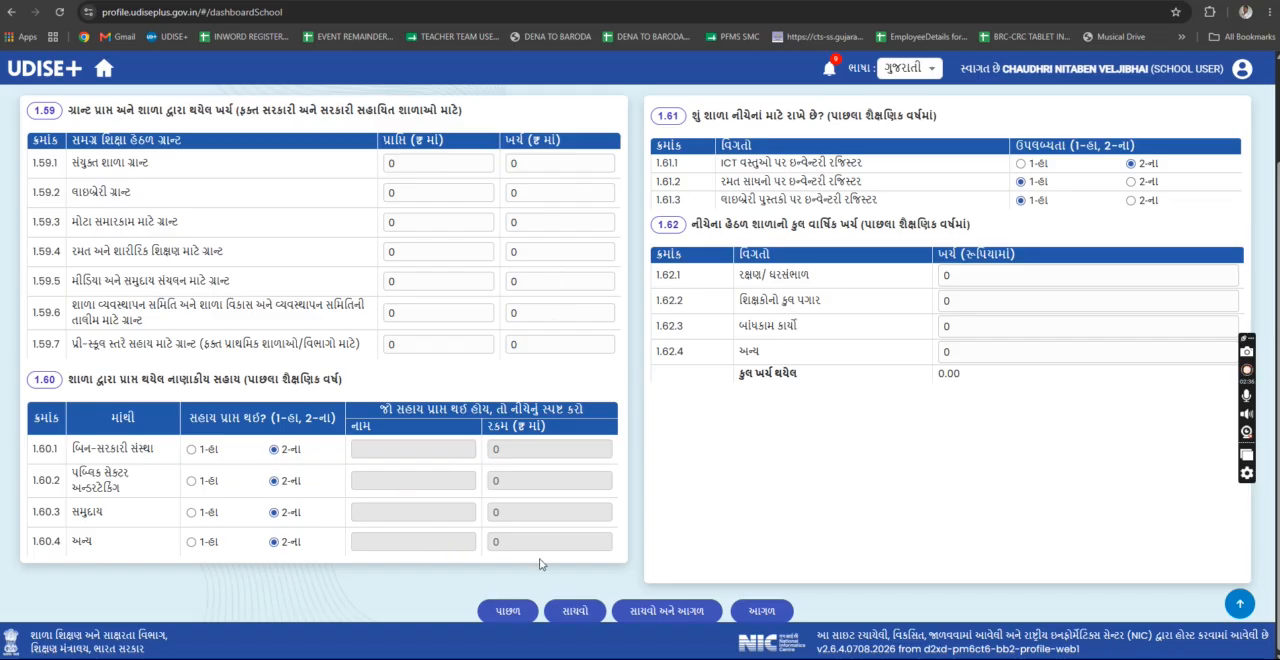
scroll(969, 446, up, 2)
scroll(969, 446, down, 2)
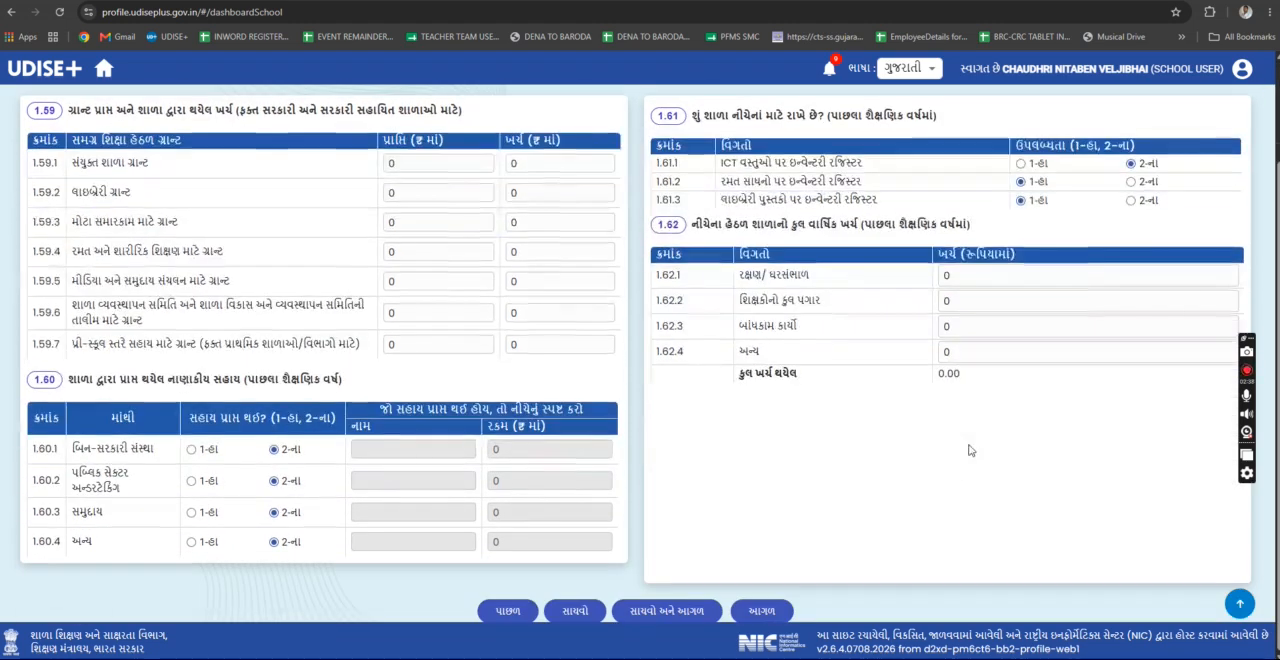
- Advance to the 2.1 to 2.6 physical facilities form and examine its building, classroom, electricity and other-room questions
click(768, 611)
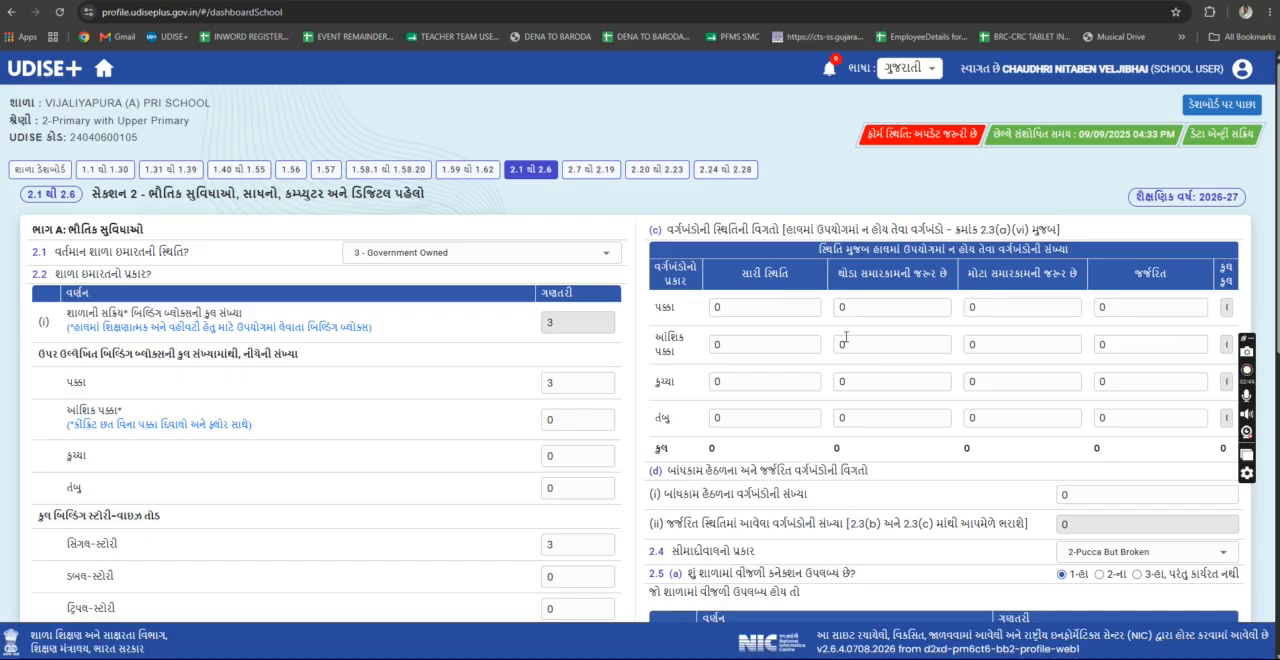
scroll(845, 337, down, 6)
scroll(845, 337, up, 6)
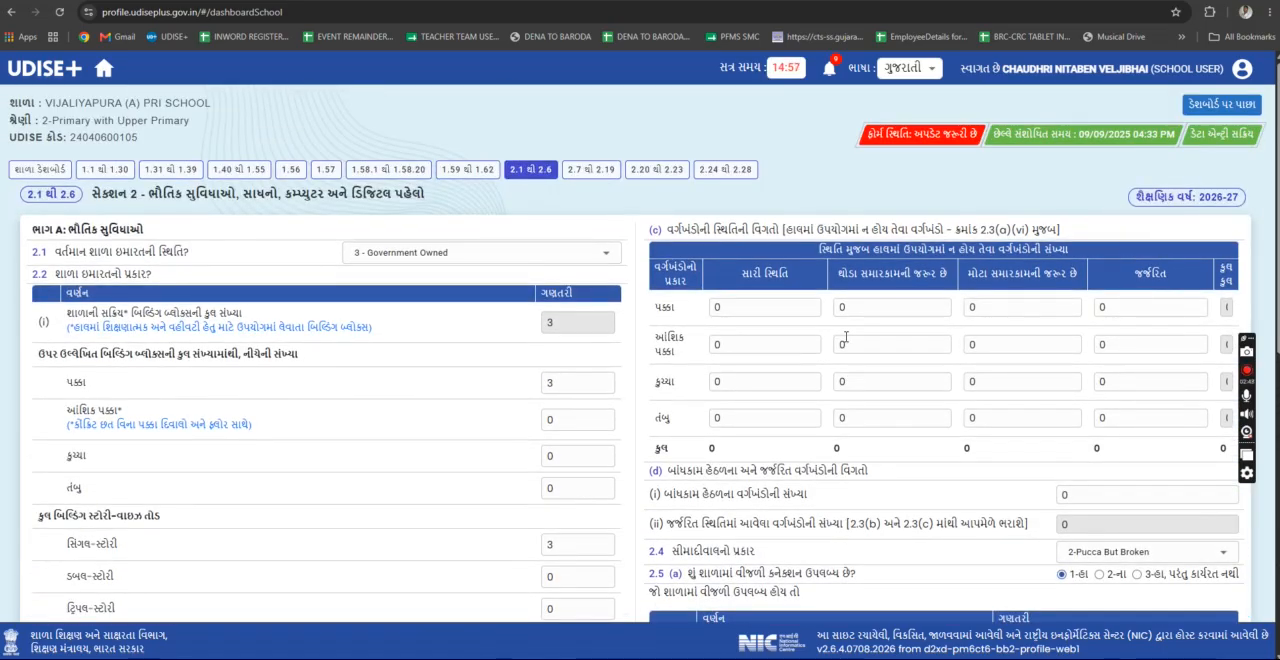
scroll(845, 337, down, 10)
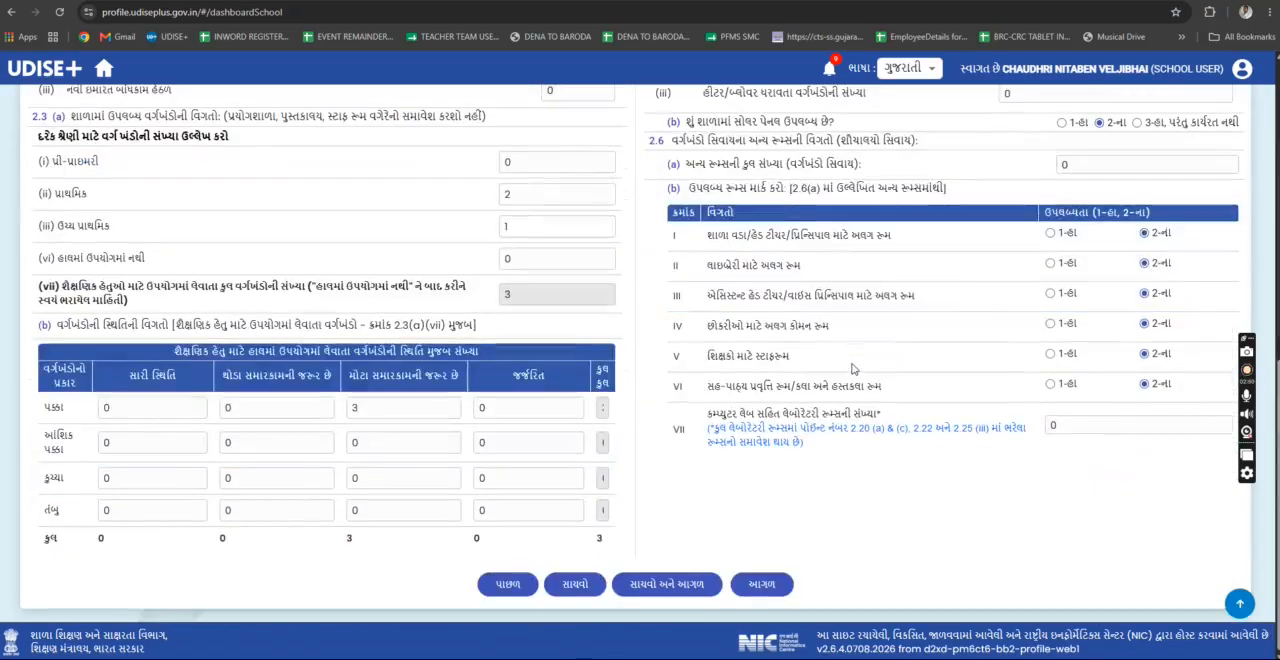
scroll(853, 369, up, 10)
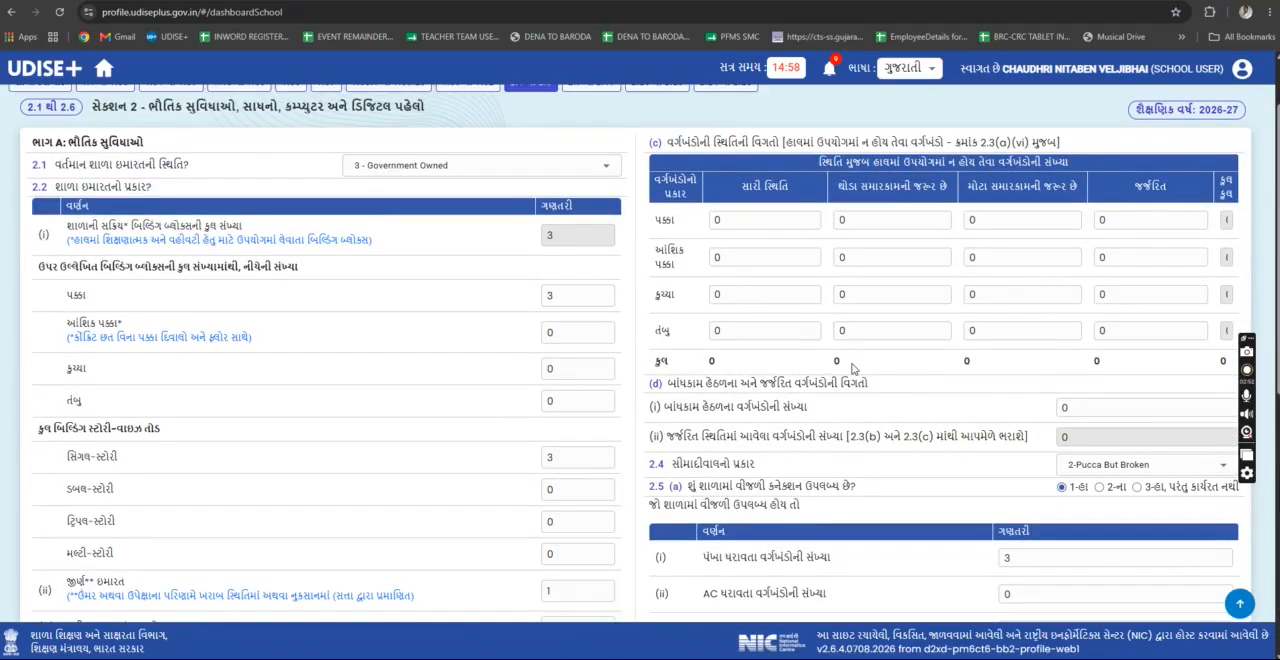
scroll(853, 369, down, 10)
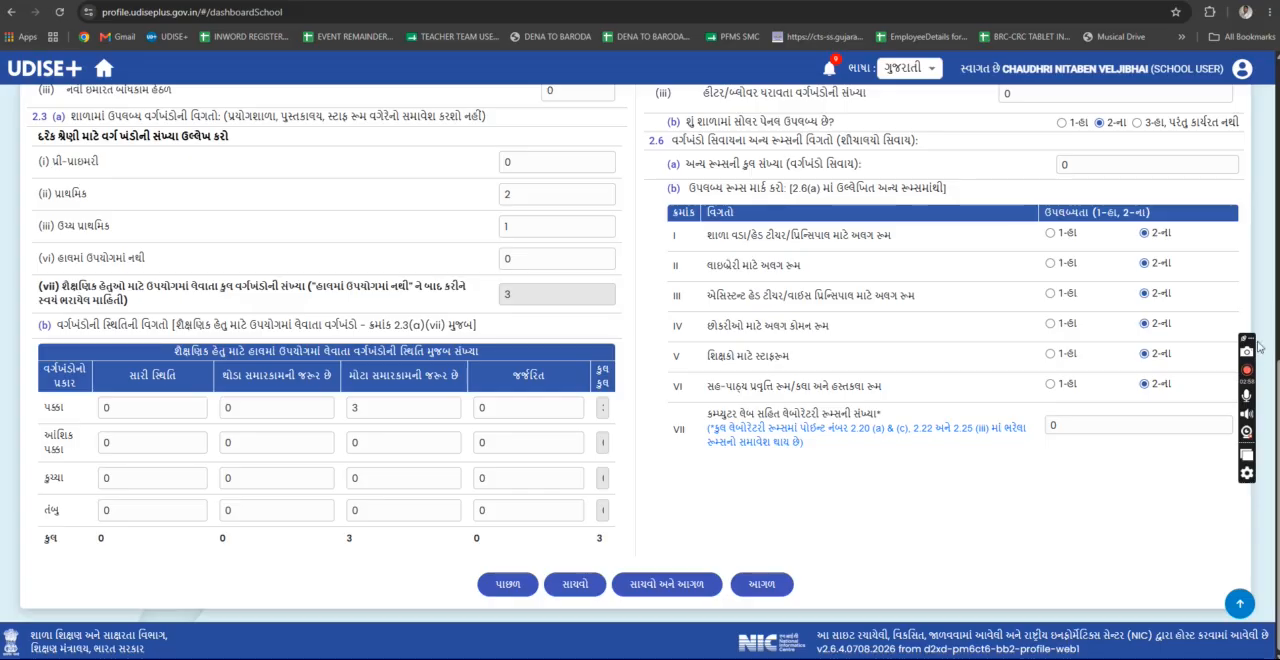
drag(1247, 339, 1266, 378)
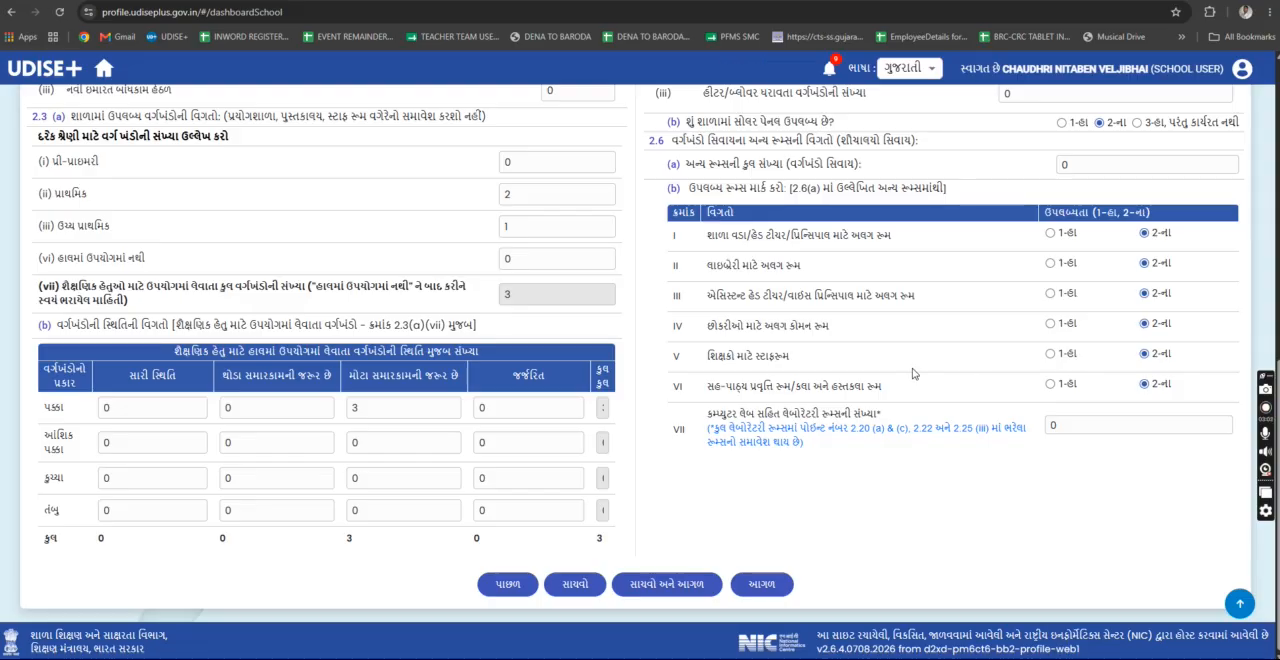
scroll(912, 374, up, 10)
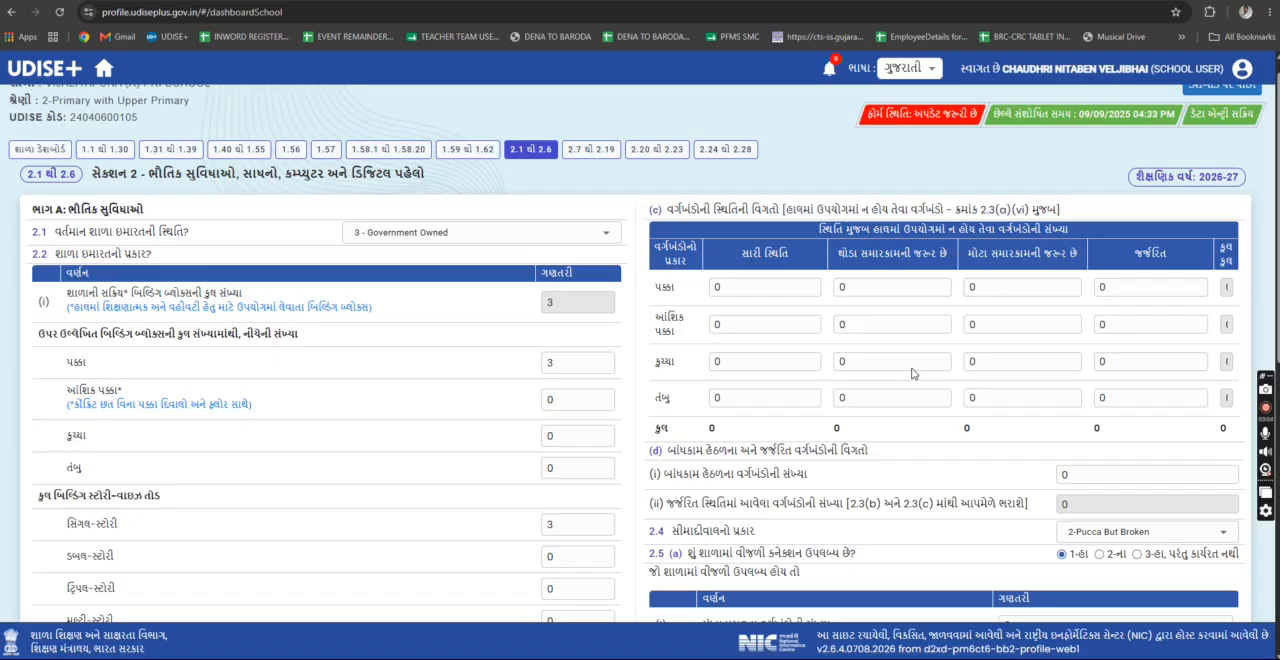
scroll(912, 374, down, 10)
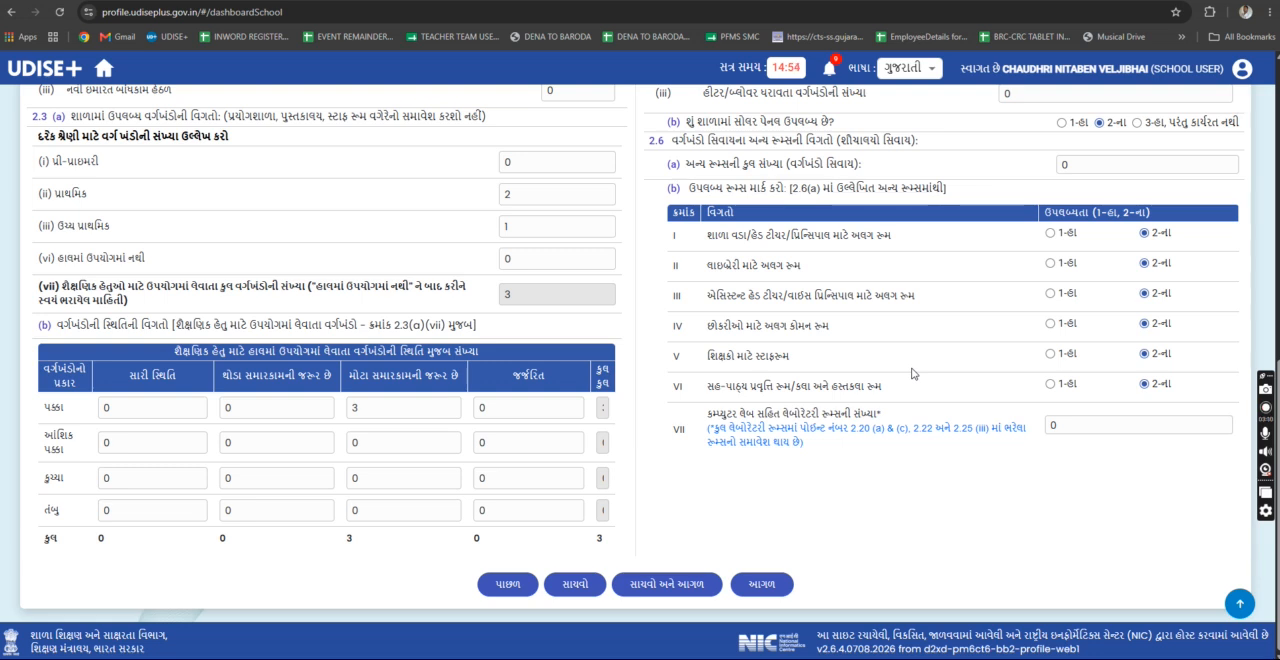
scroll(850, 385, up, 5)
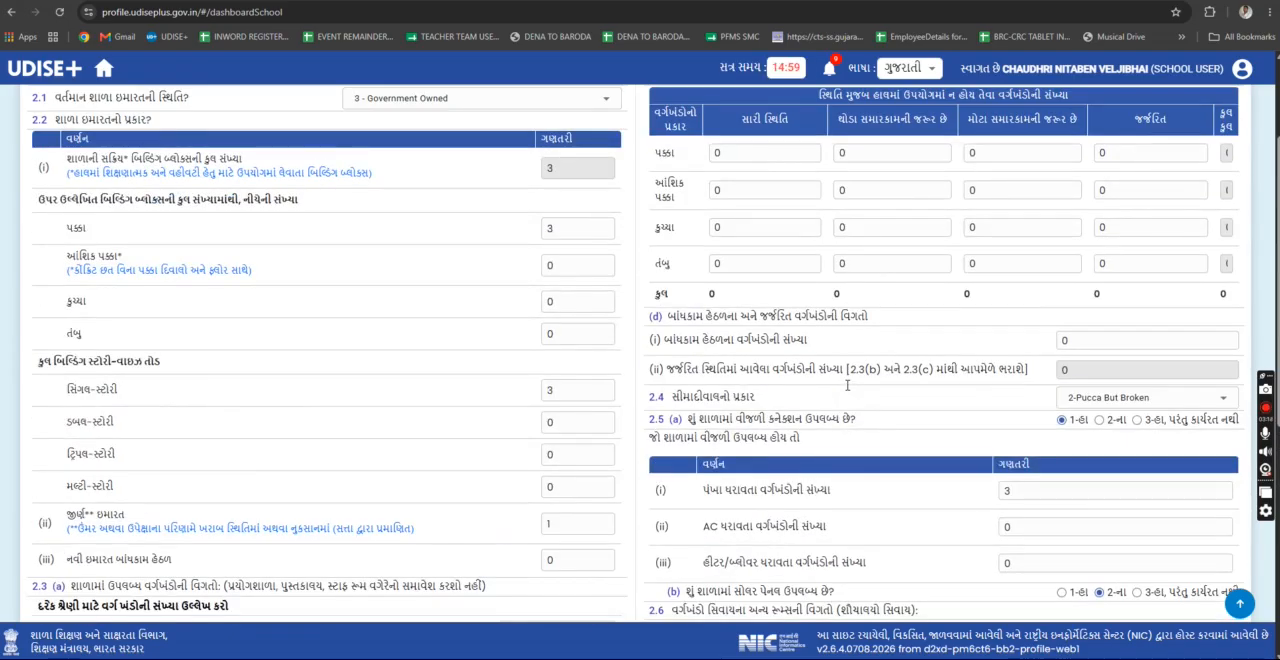
- Advance to the 2.7 to 2.19 toilet facilities form and examine its toilet, drinking water, library, playground and furniture questions
scroll(847, 385, down, 5)
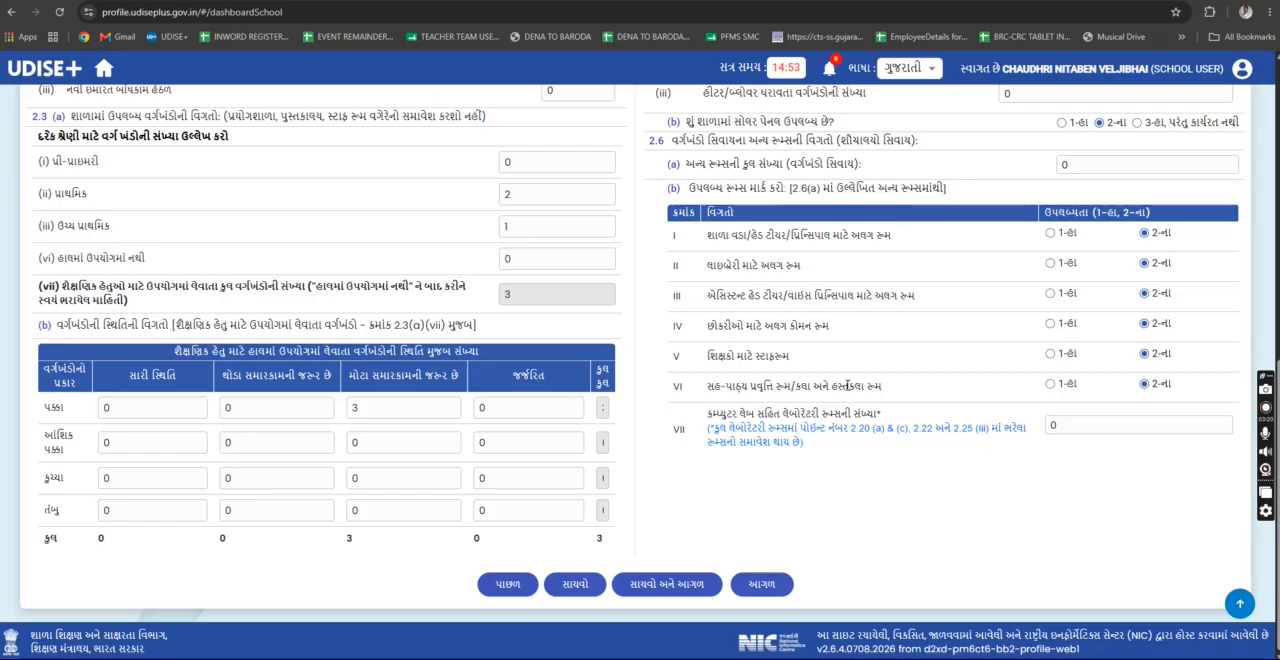
click(762, 585)
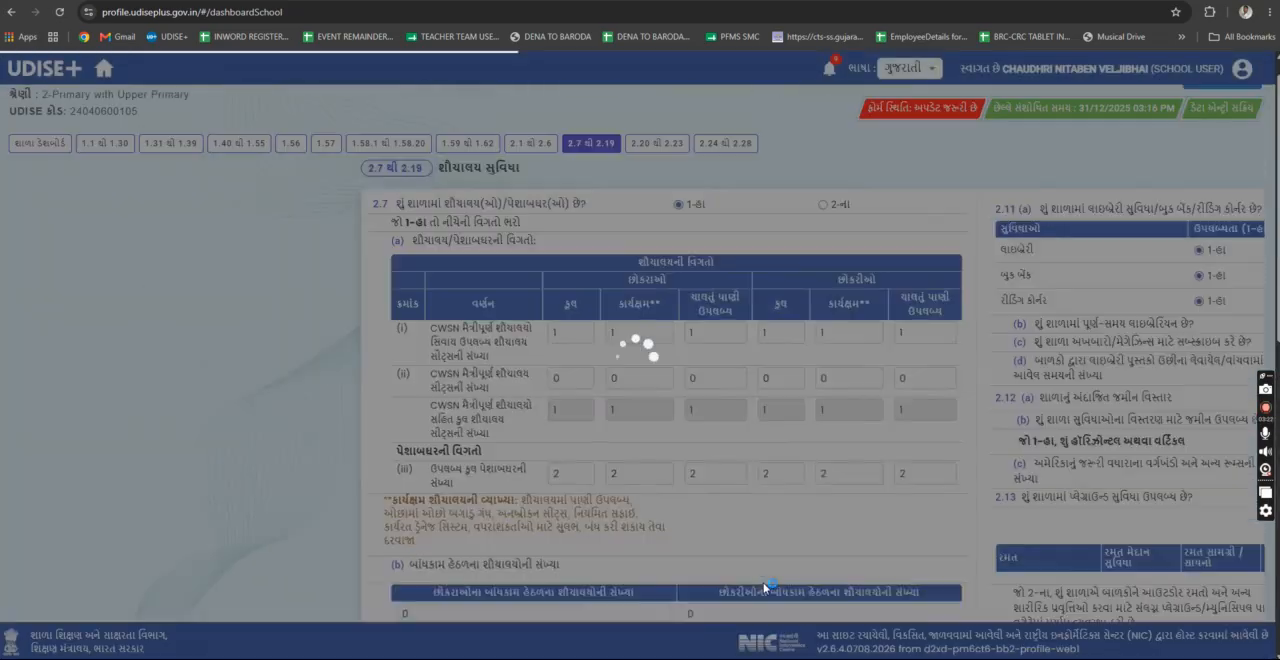
scroll(832, 381, down, 15)
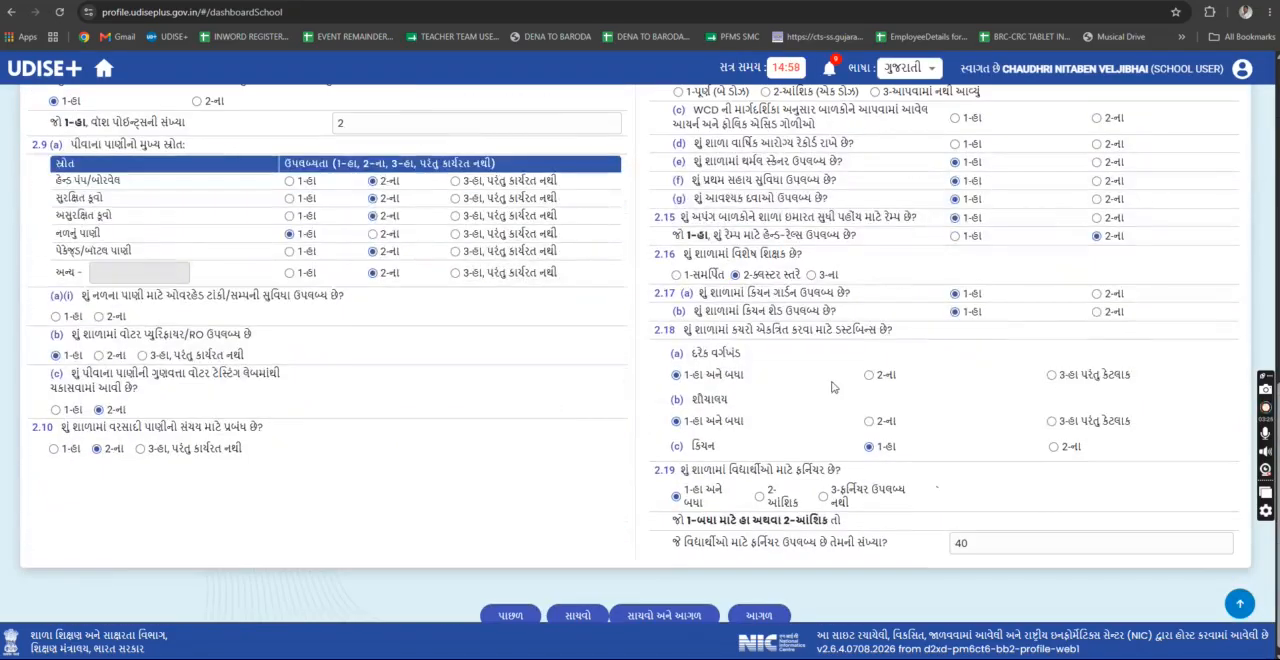
scroll(832, 387, up, 15)
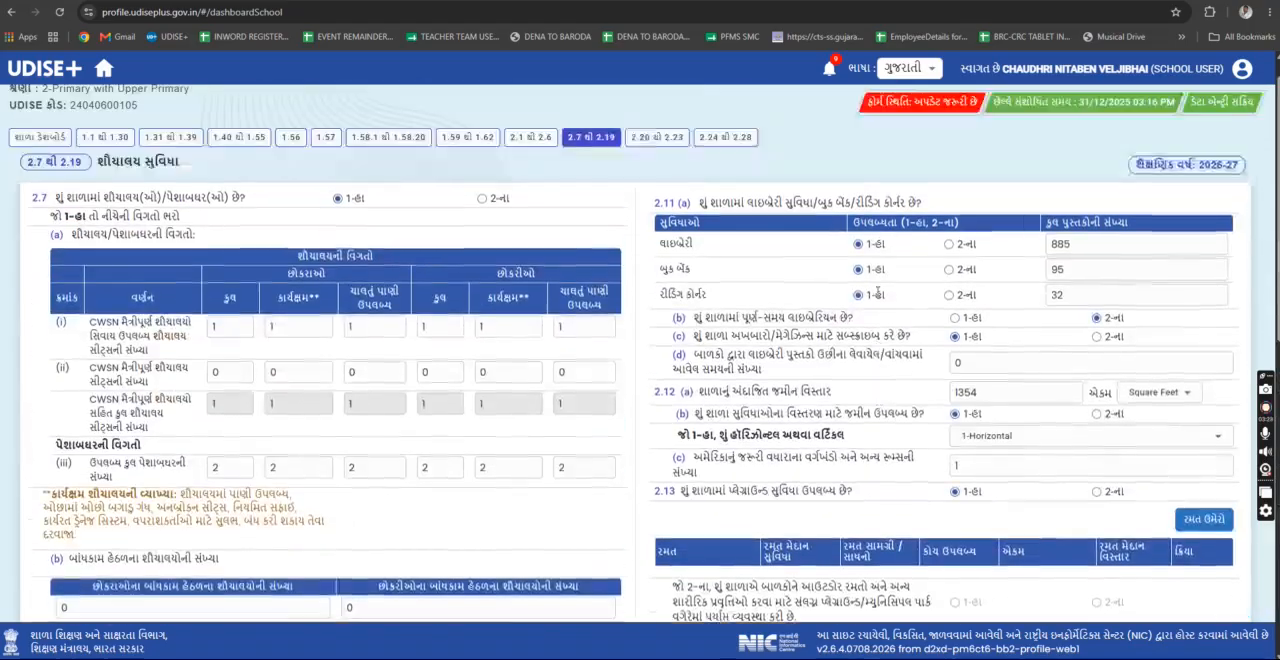
scroll(877, 292, down, 15)
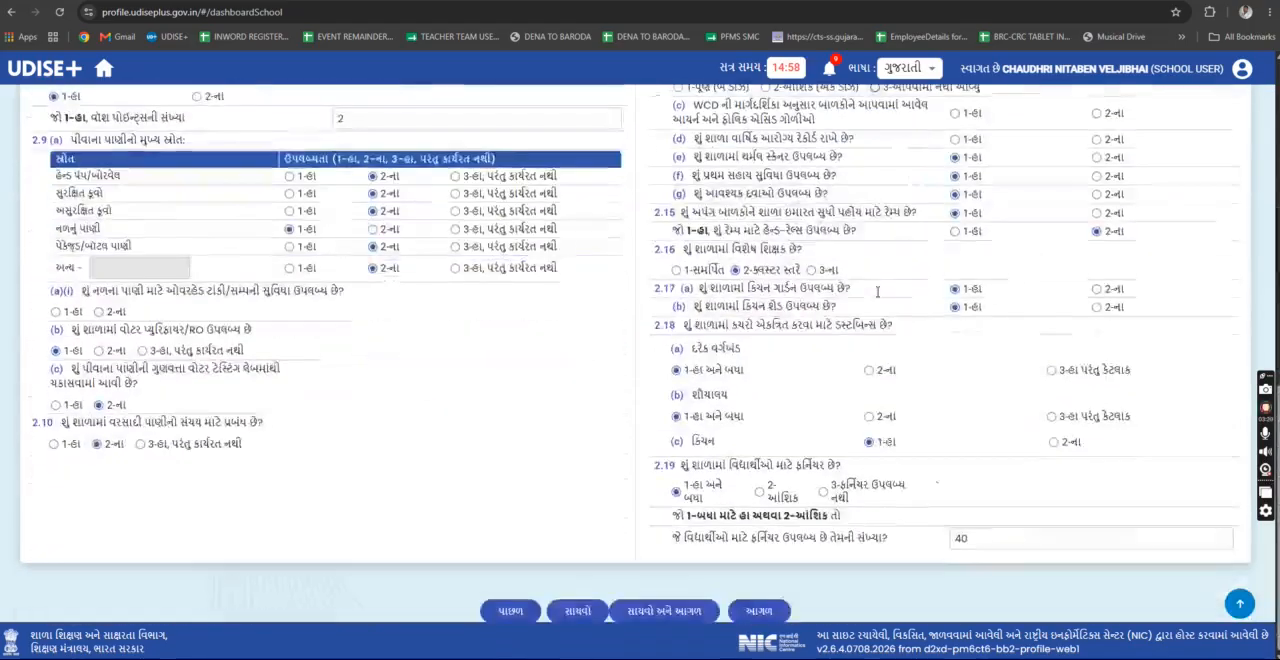
scroll(877, 297, up, 4)
scroll(878, 291, up, 2)
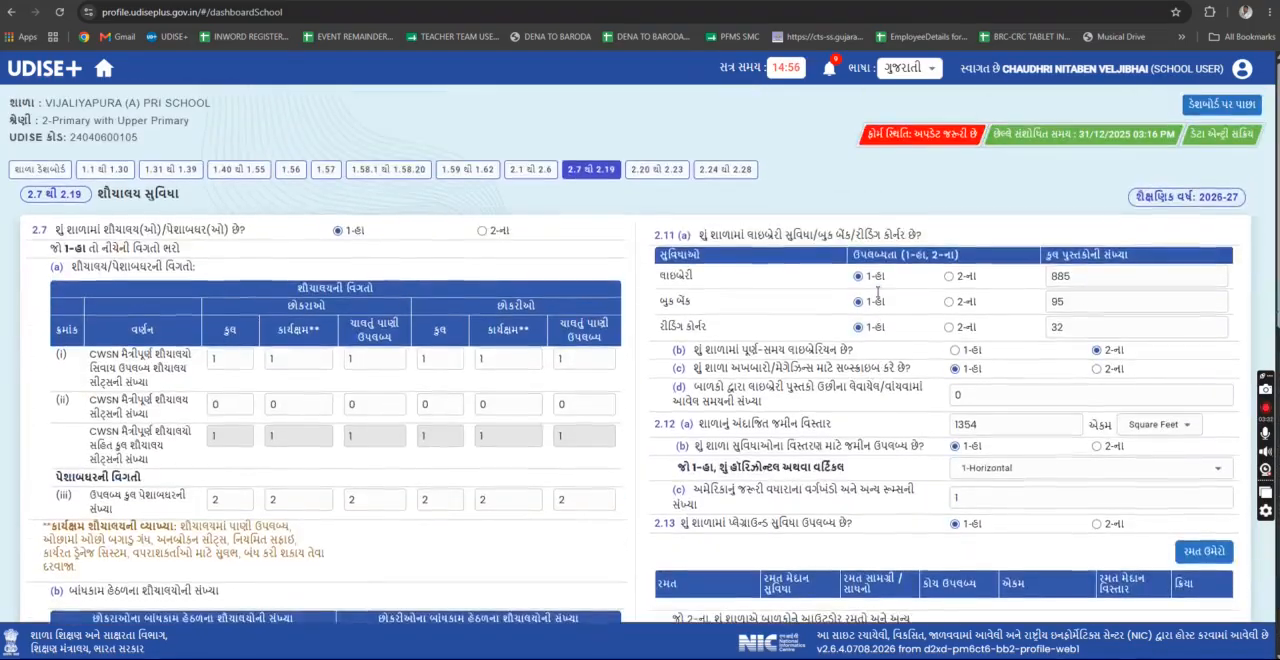
scroll(878, 291, down, 10)
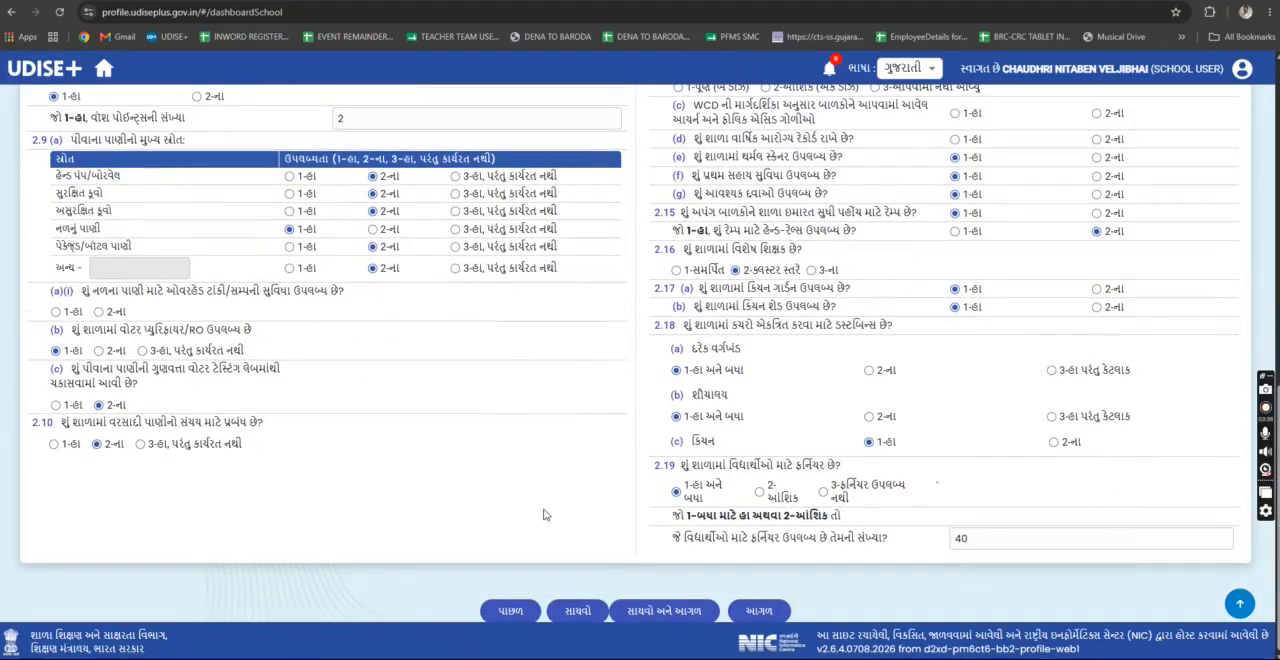
- Go through the 2.20 to 2.23 physical facilities and equipment form to the 2.24 to 2.28 computers and digital initiatives form
click(765, 610)
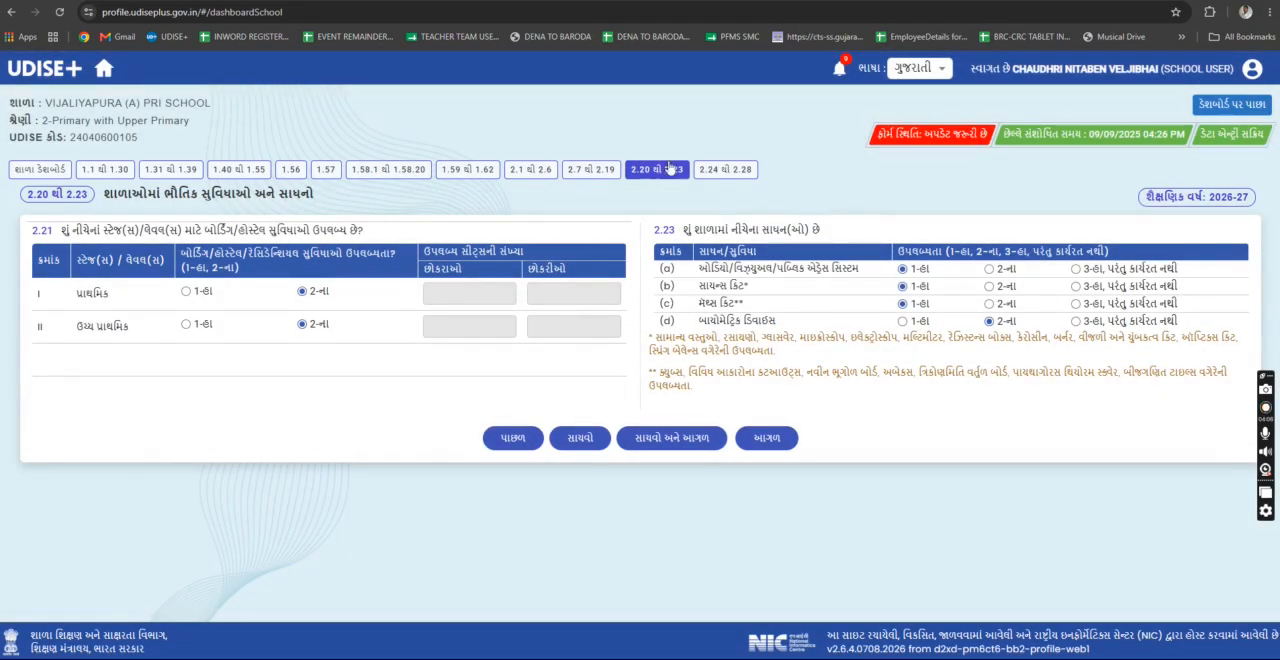
click(767, 437)
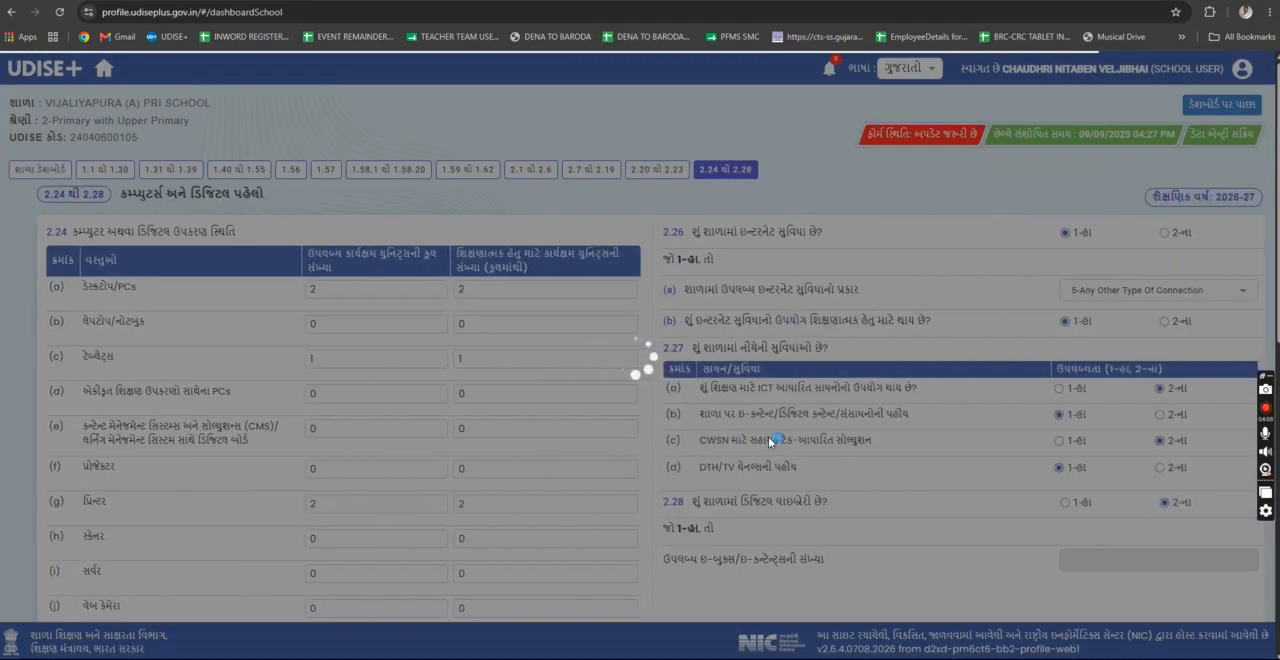
- Try to save the 2.24 to 2.28 computers and digital initiatives form, and dismiss the notification
scroll(836, 435, down, 7)
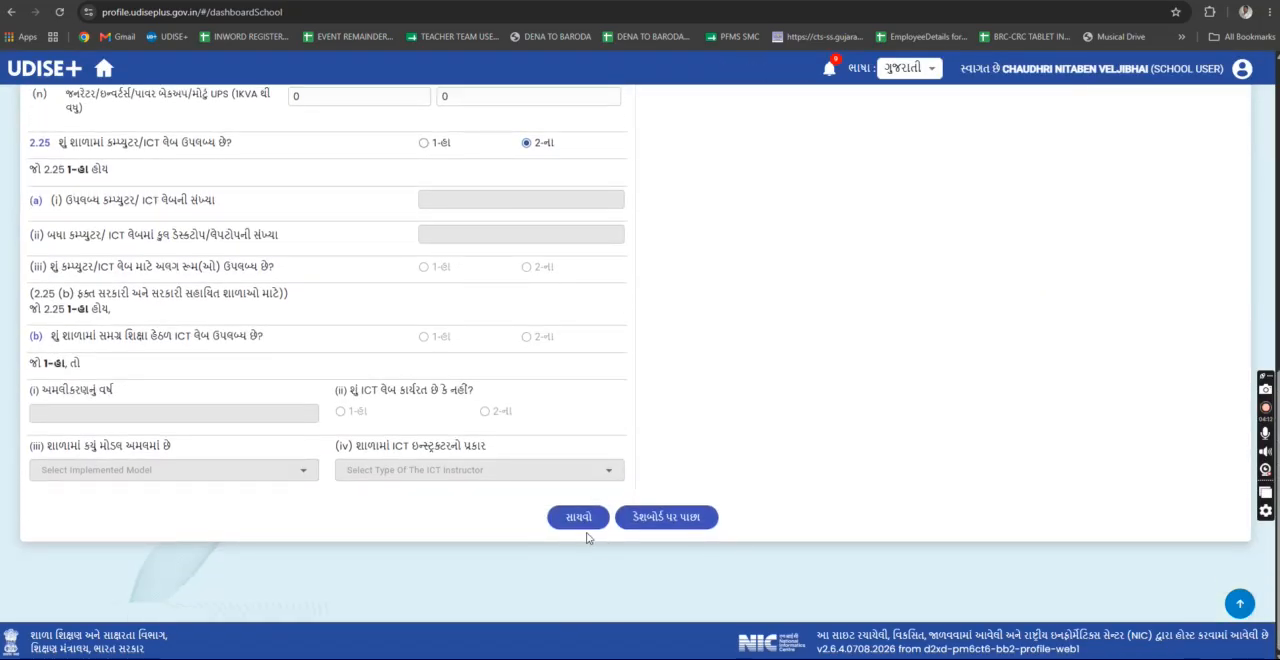
click(577, 518)
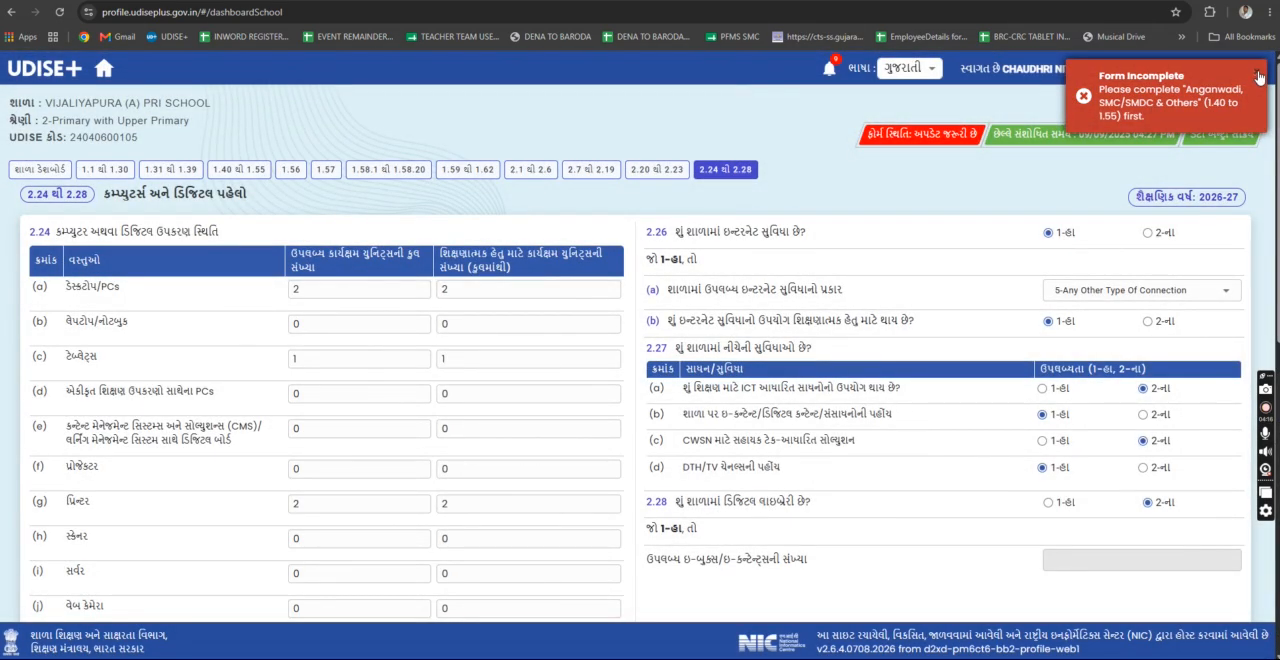
click(1258, 78)
- Examine questions 2.24 to 2.28 on digital devices, the ICT lab, internet facilities and the digital library
scroll(853, 402, down, 3)
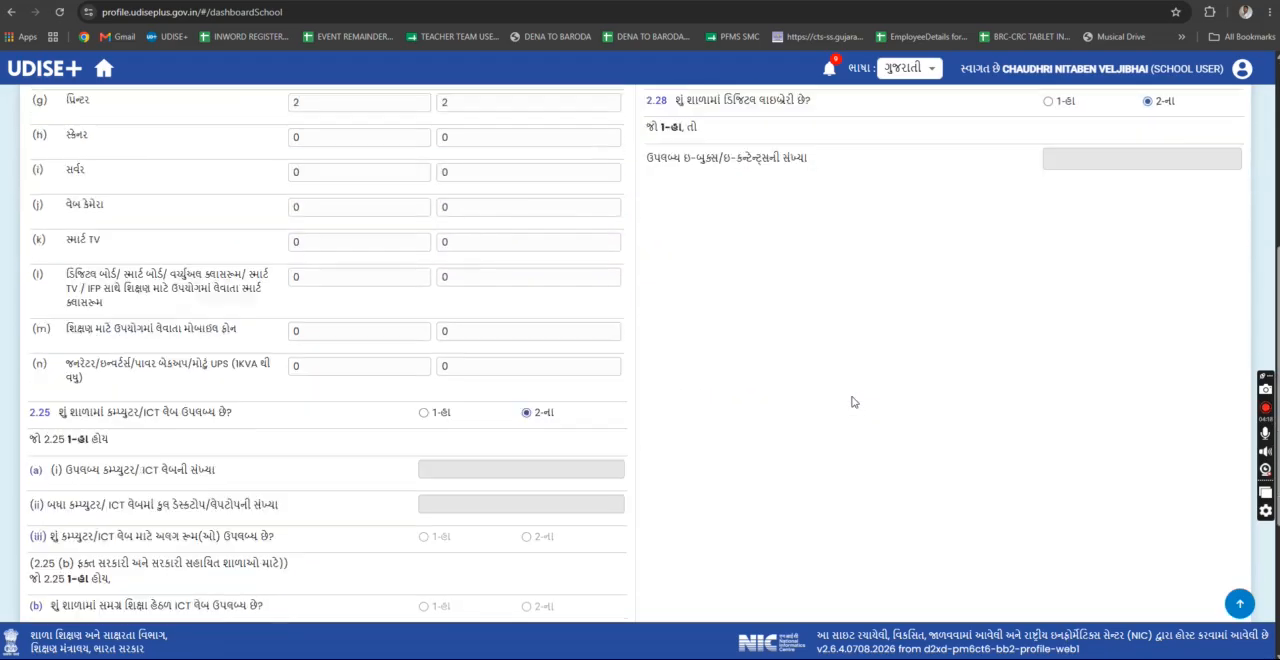
scroll(853, 402, down, 3)
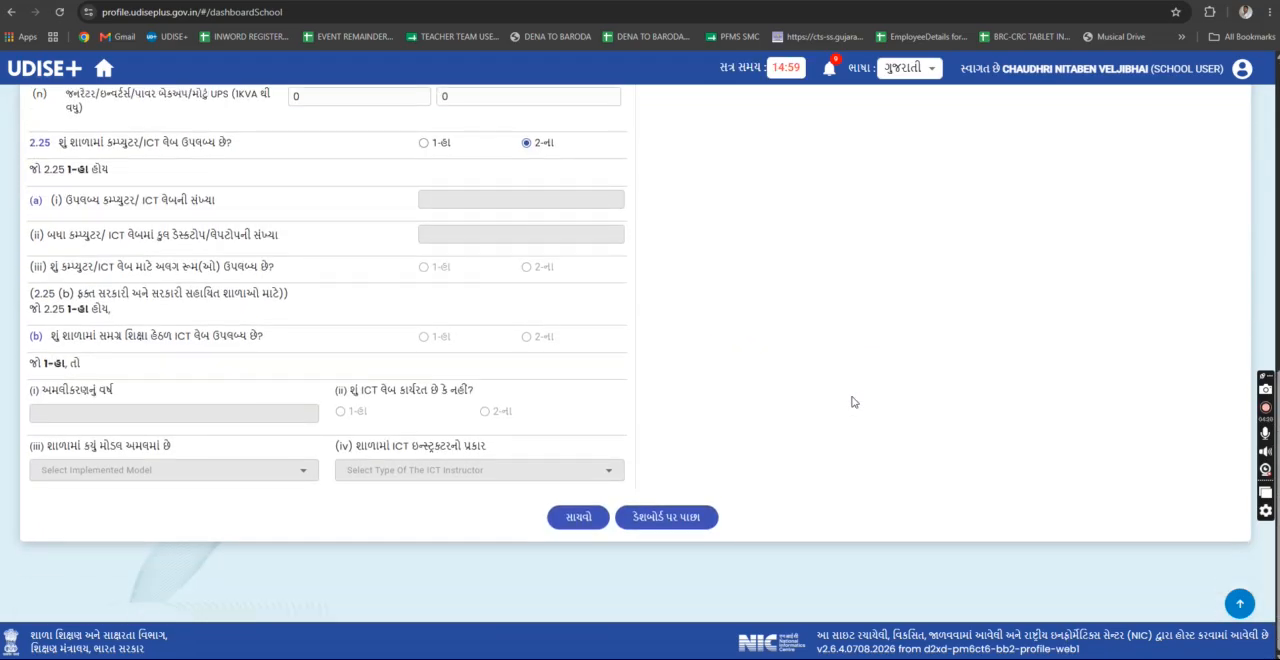
scroll(886, 349, up, 10)
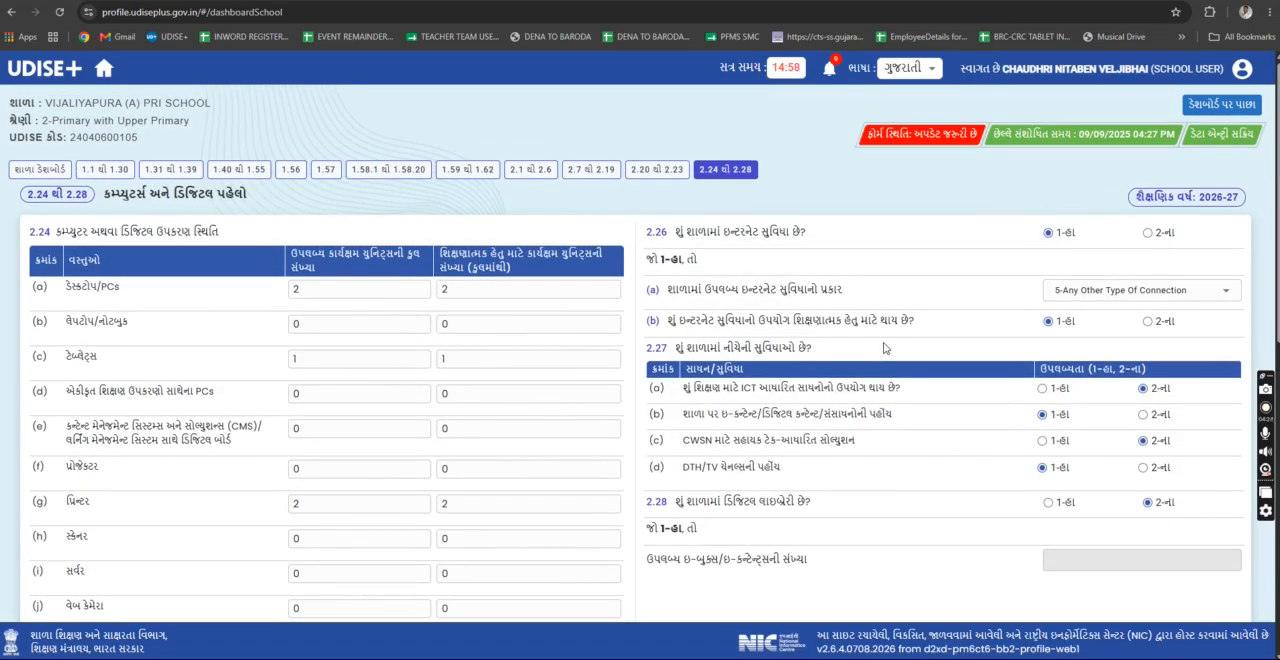
scroll(884, 348, down, 5)
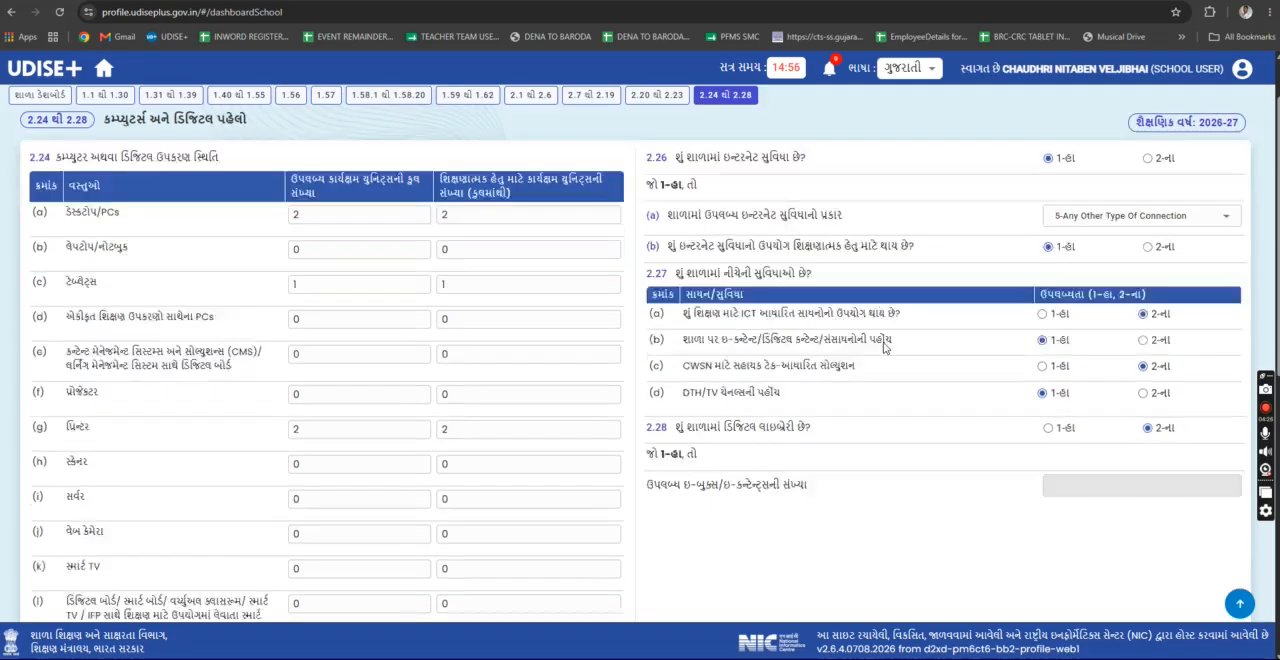
scroll(884, 348, down, 2)
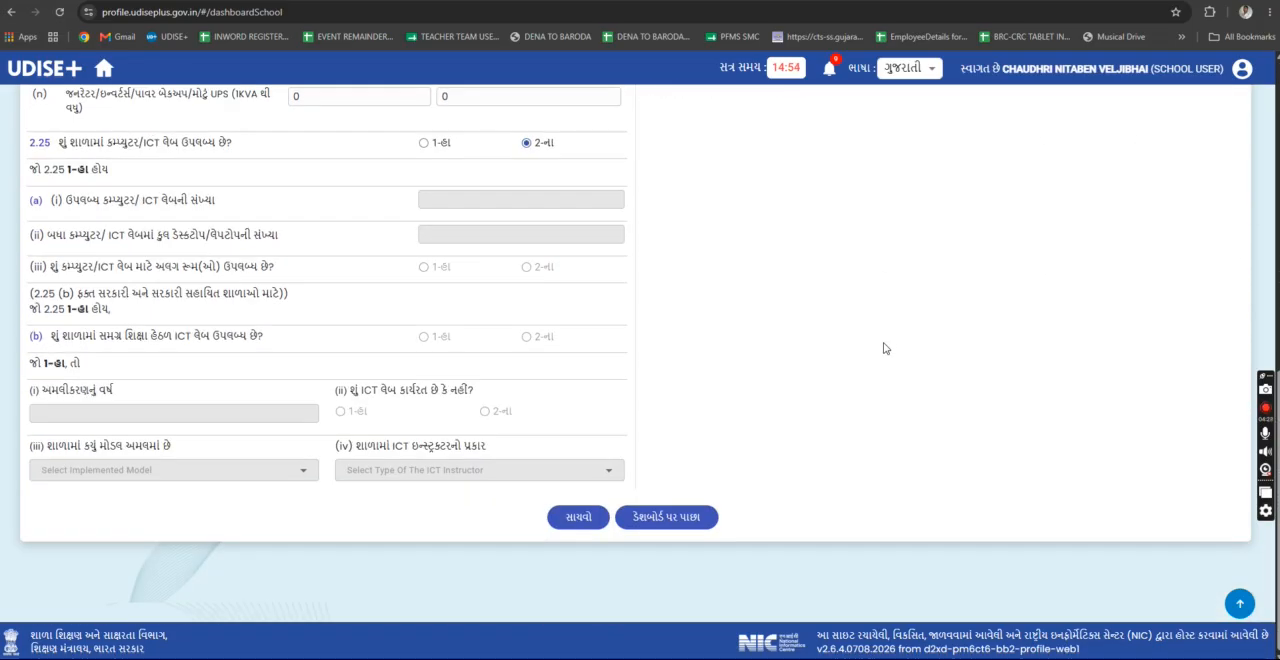
scroll(884, 348, up, 7)
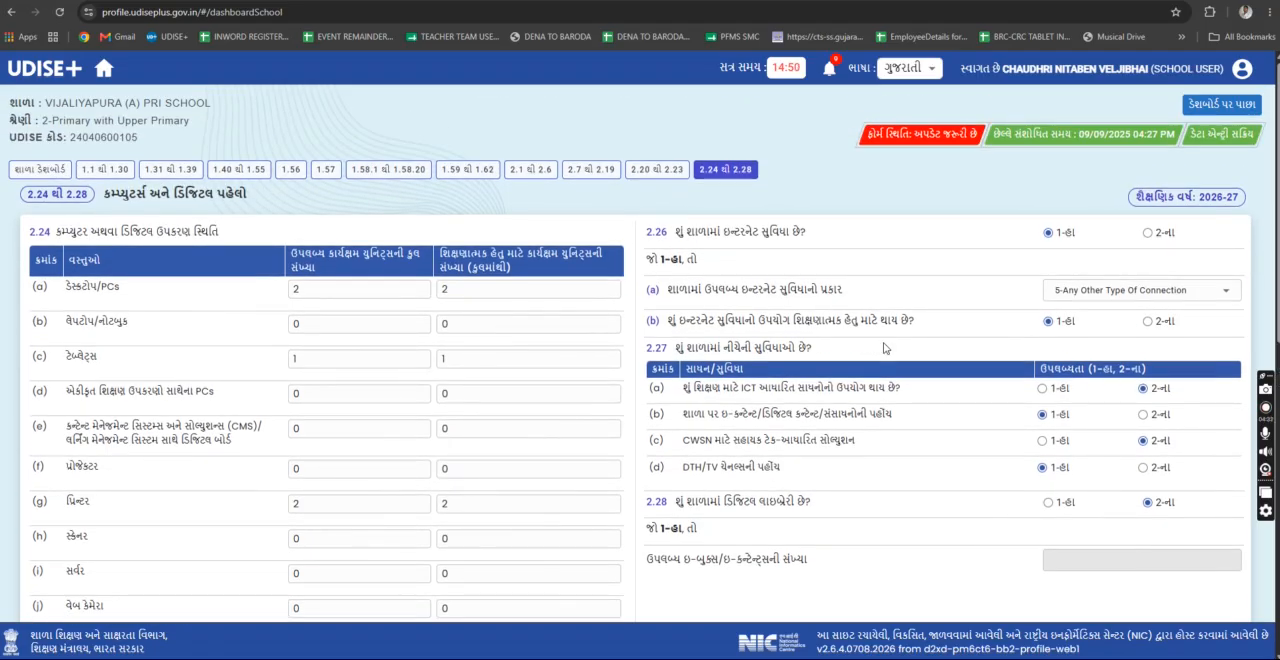
scroll(884, 348, down, 7)
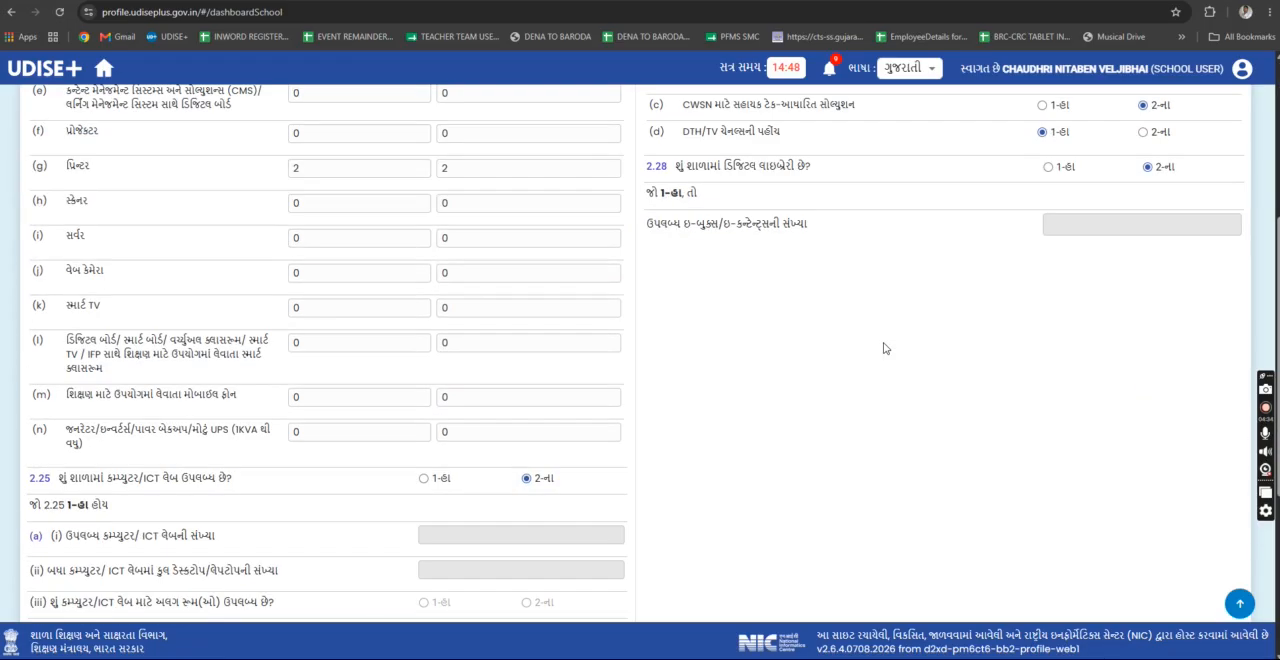
- Return to the school dashboard and examine the completion status of each form in sections 1 and 2
click(684, 514)
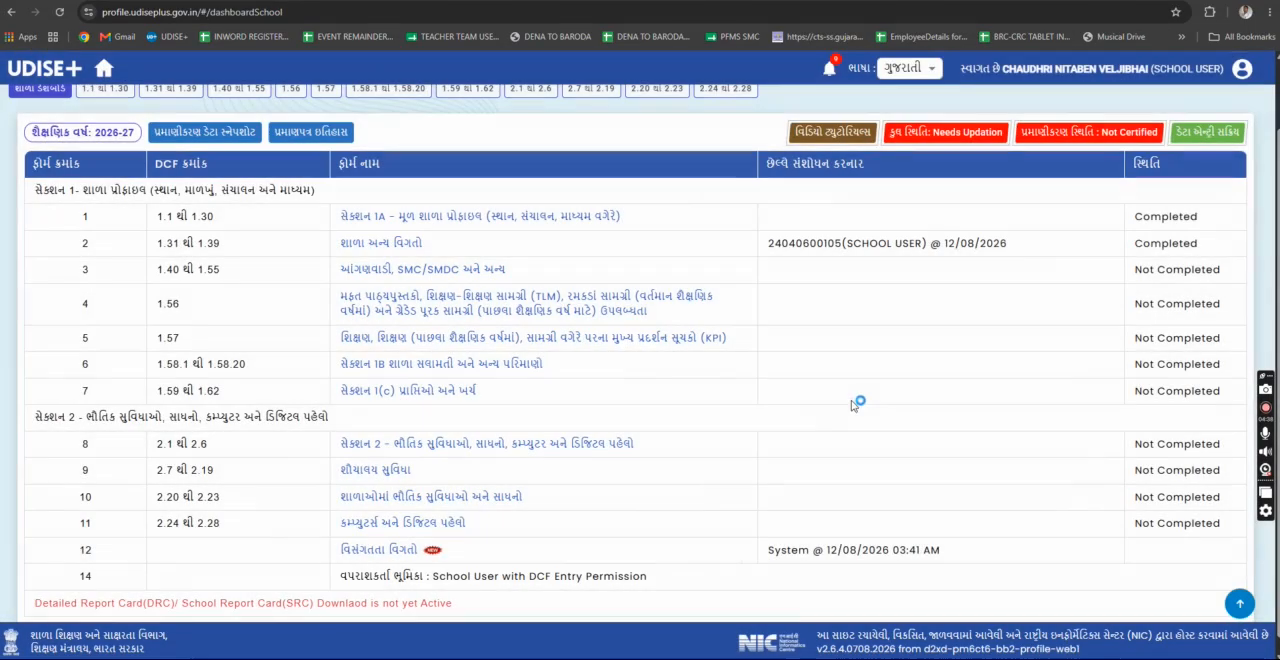
drag(1137, 216, 1192, 217)
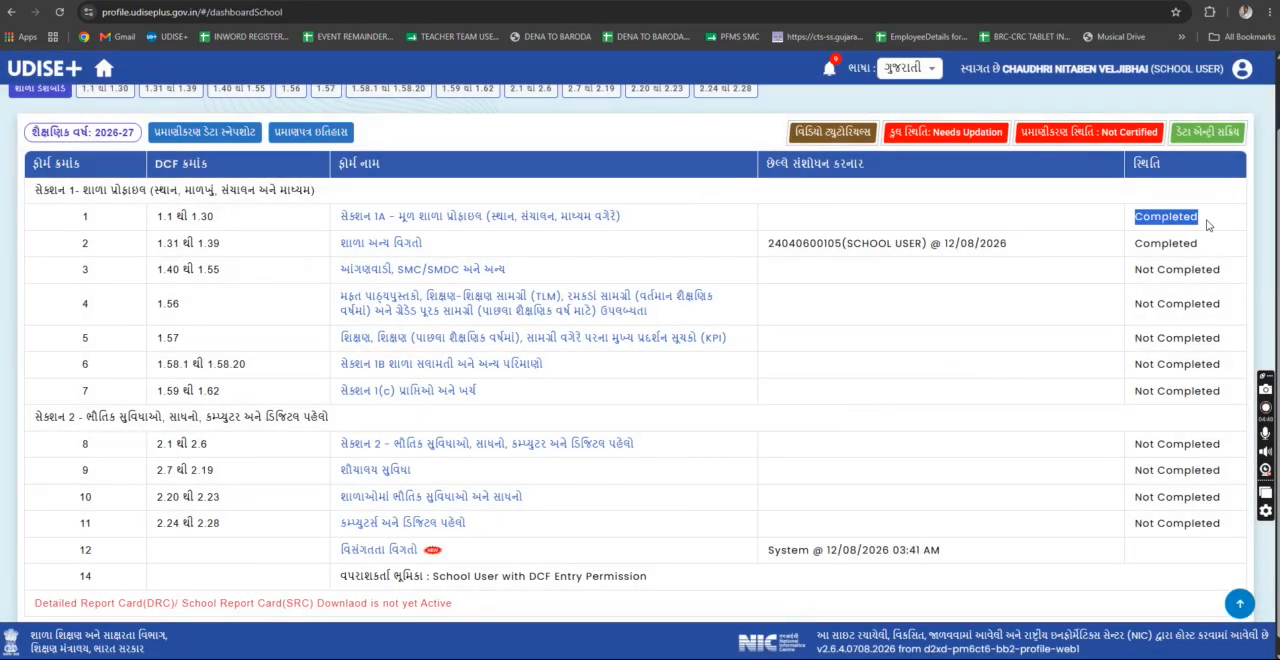
scroll(1206, 265, down, 1)
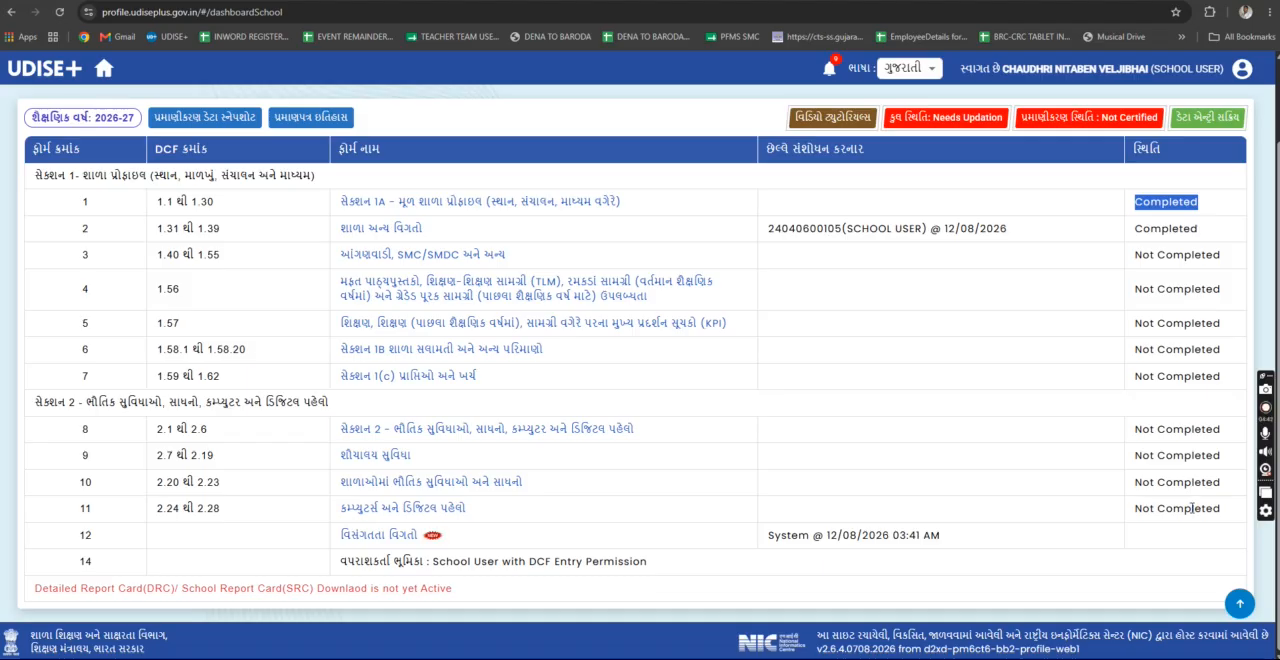
- Try to open the inconsistency details entry in row 12 and review the dashboard's list of forms
click(371, 537)
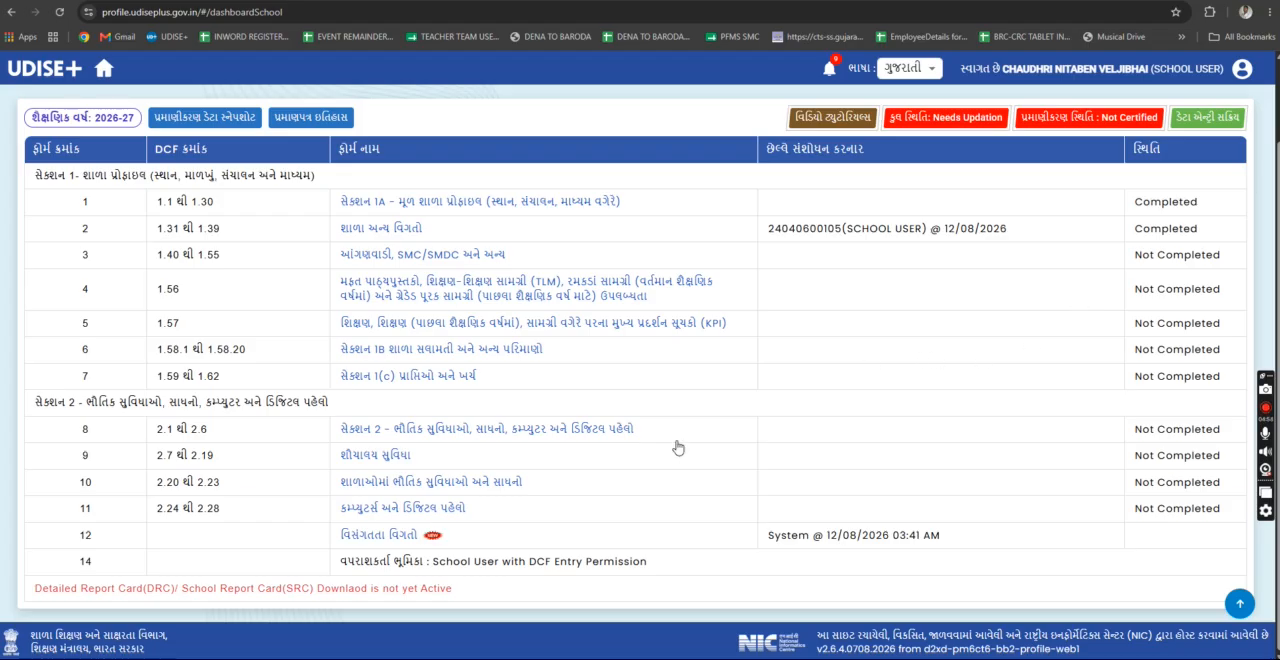
scroll(951, 424, up, 1)
scroll(603, 502, down, 1)
scroll(970, 396, up, 1)
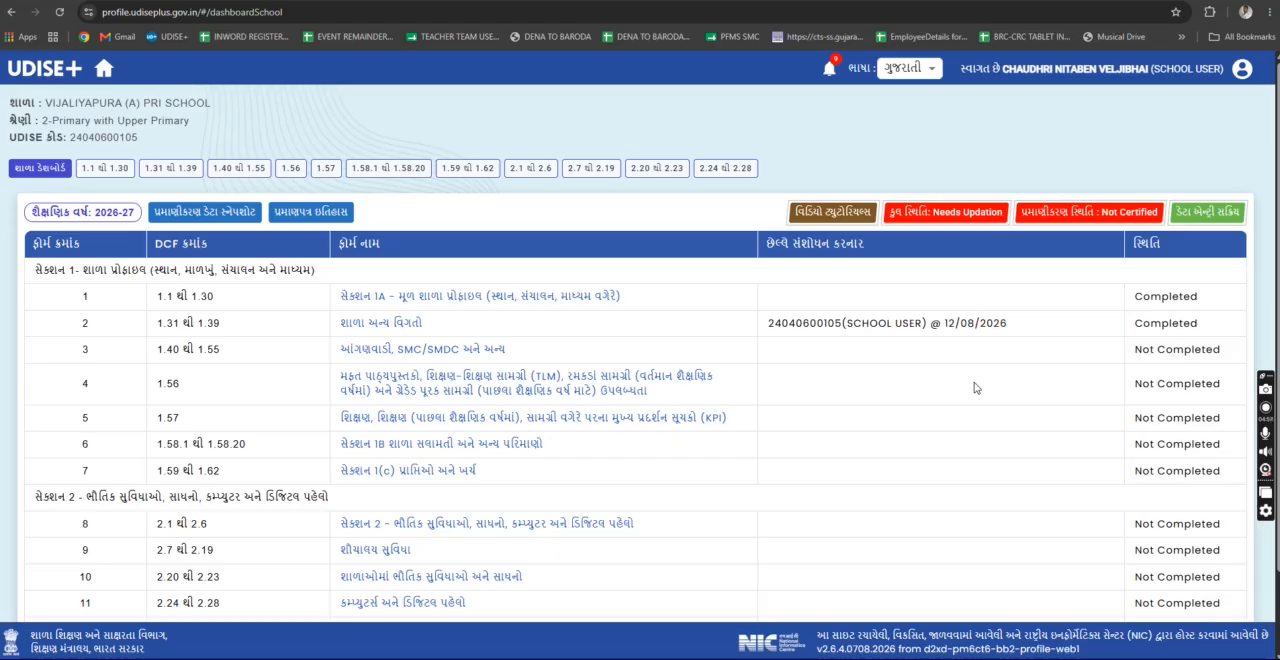